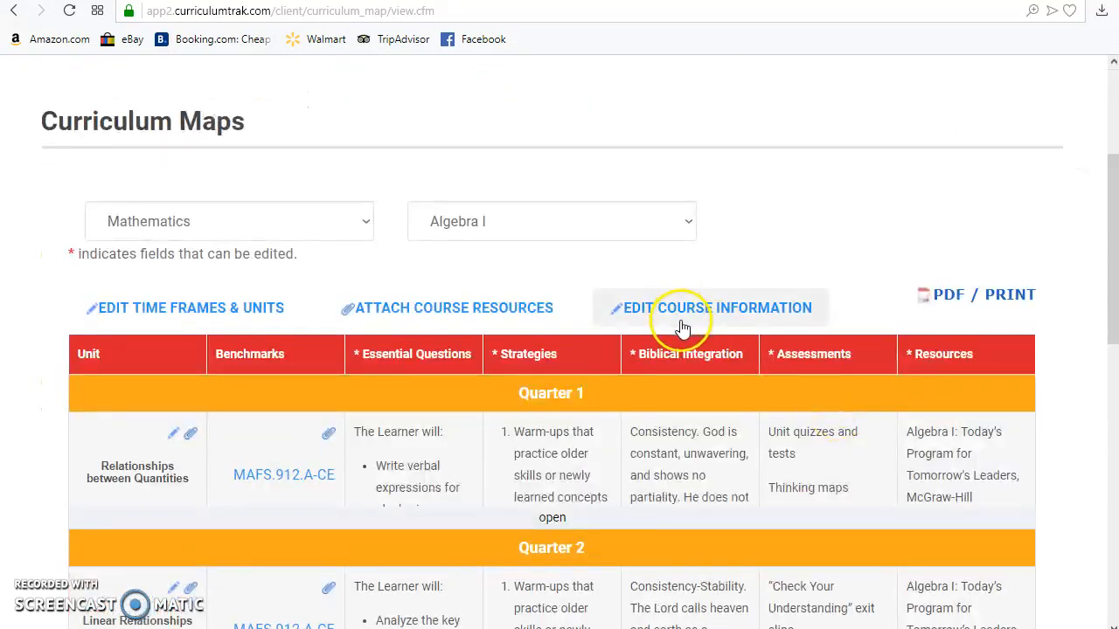
Step: Open the Algebra I curriculum map and start editing its course information
scroll(817, 356, "up", 3)
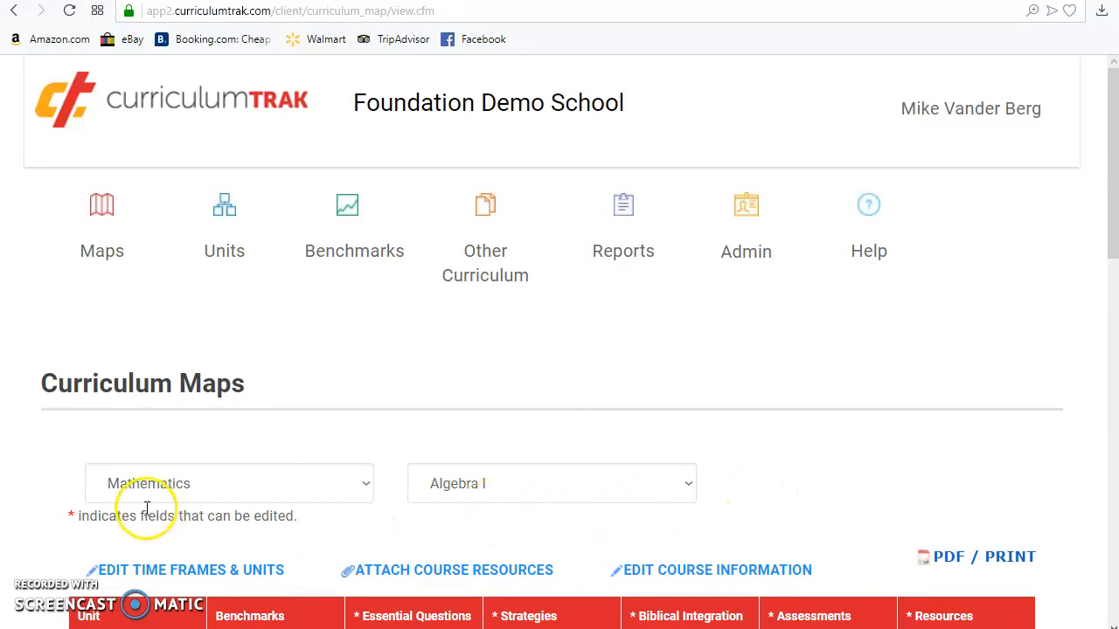
left_click(111, 253)
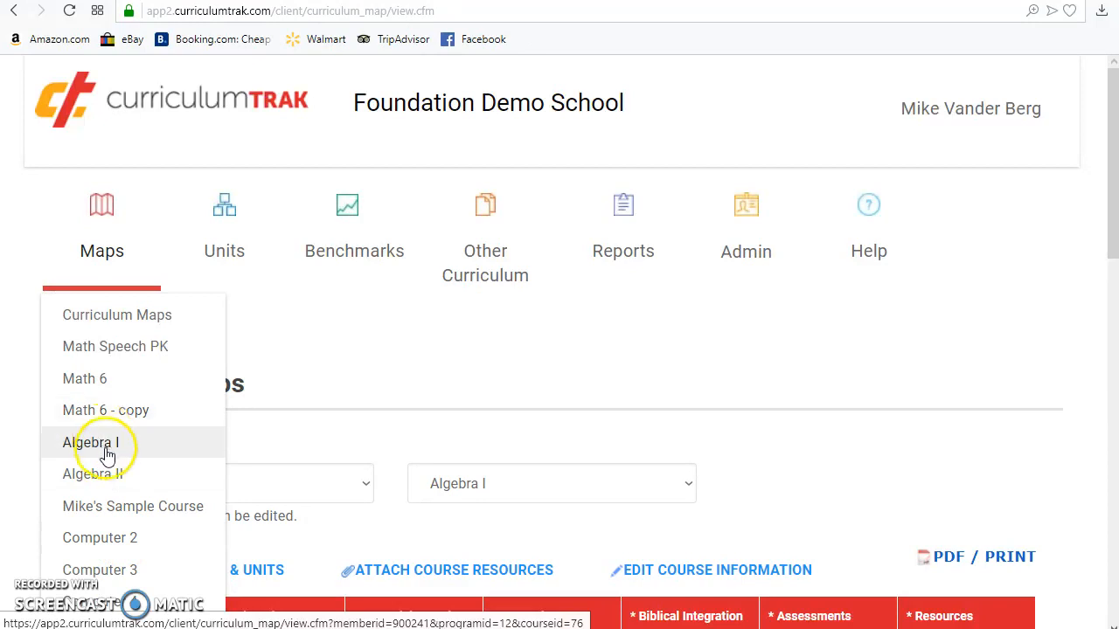
left_click(107, 453)
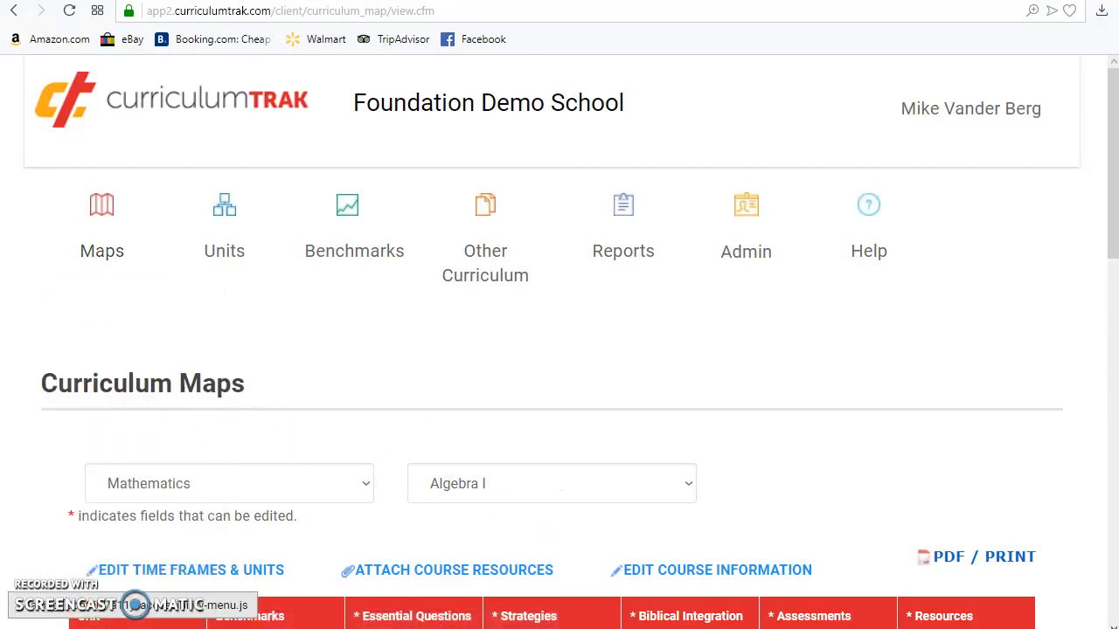
left_click(717, 572)
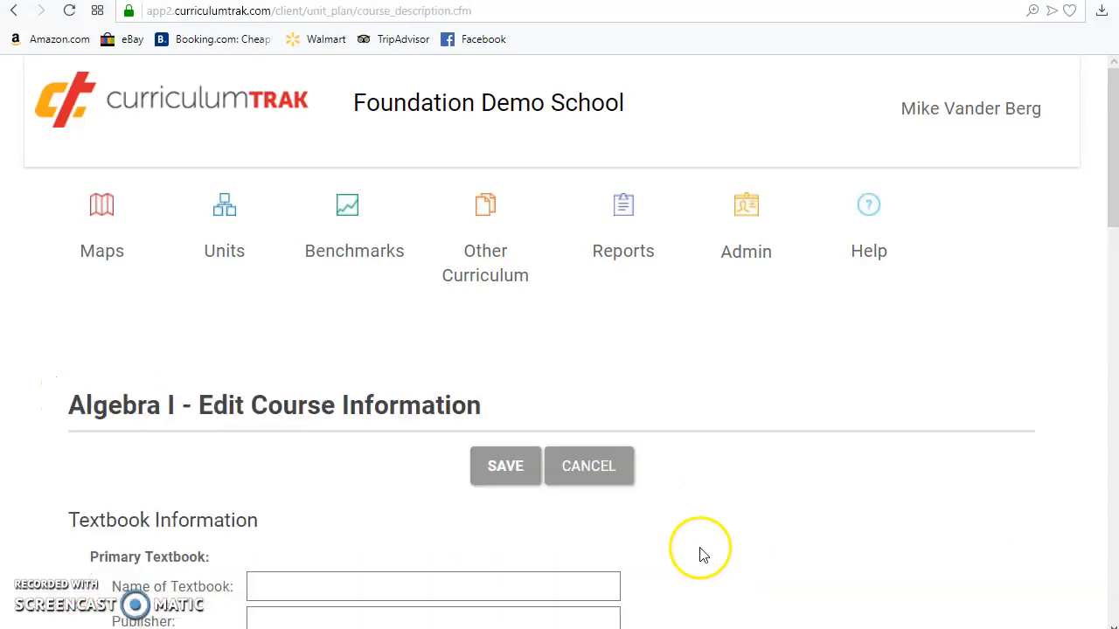
Step: Review the textbook, displayed course information and other course information sections of the Algebra I form
scroll(704, 555, "down", 3)
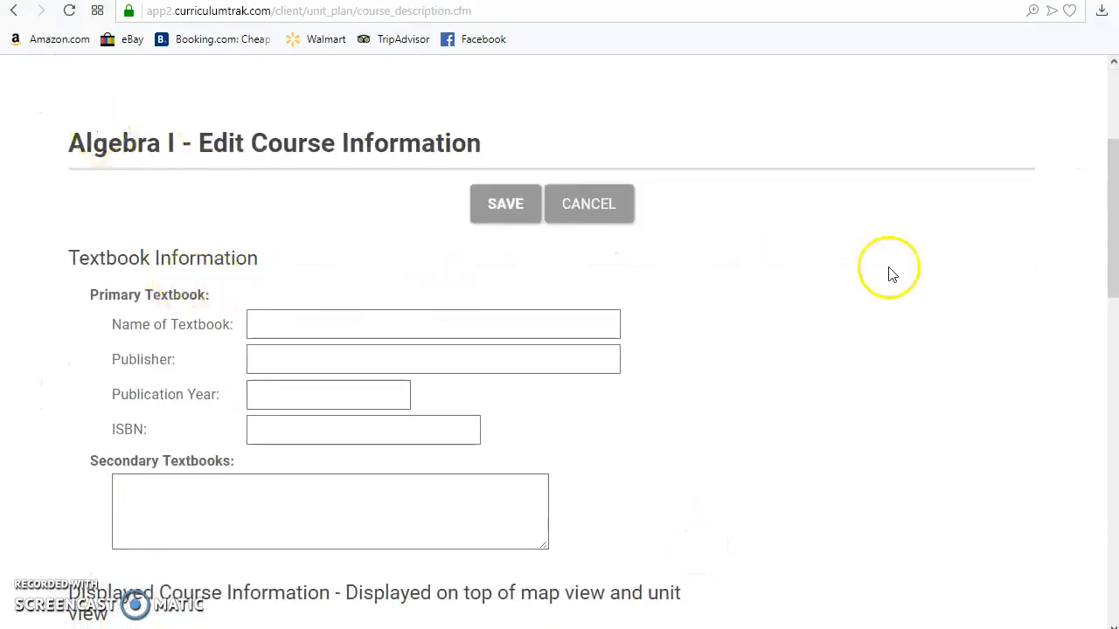
left_click_drag(1109, 172, 1084, 294)
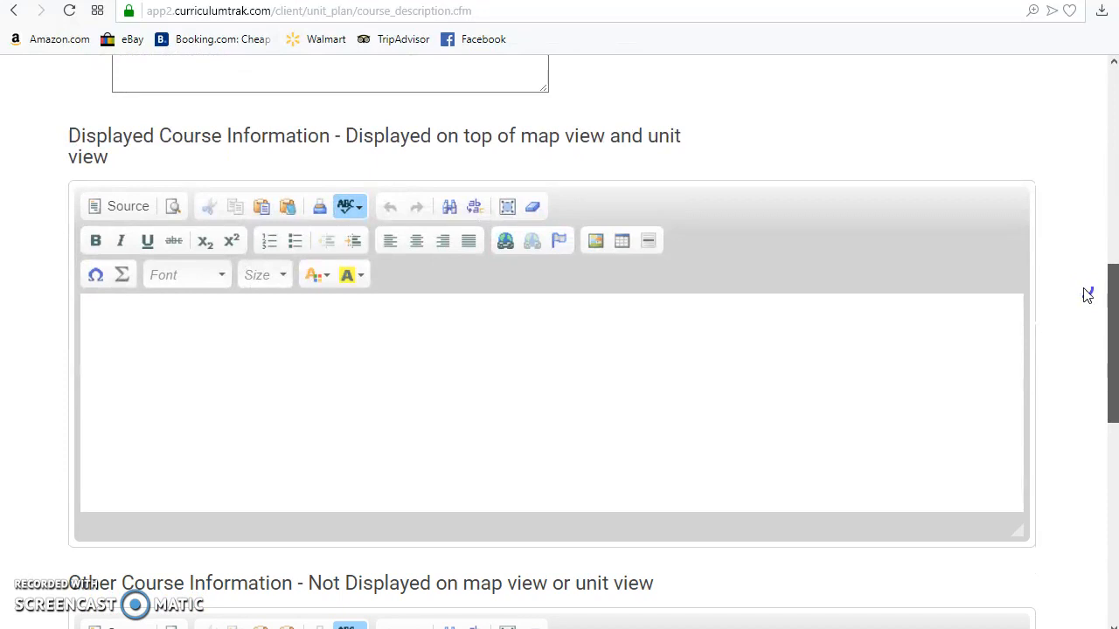
left_click_drag(1087, 295, 1083, 389)
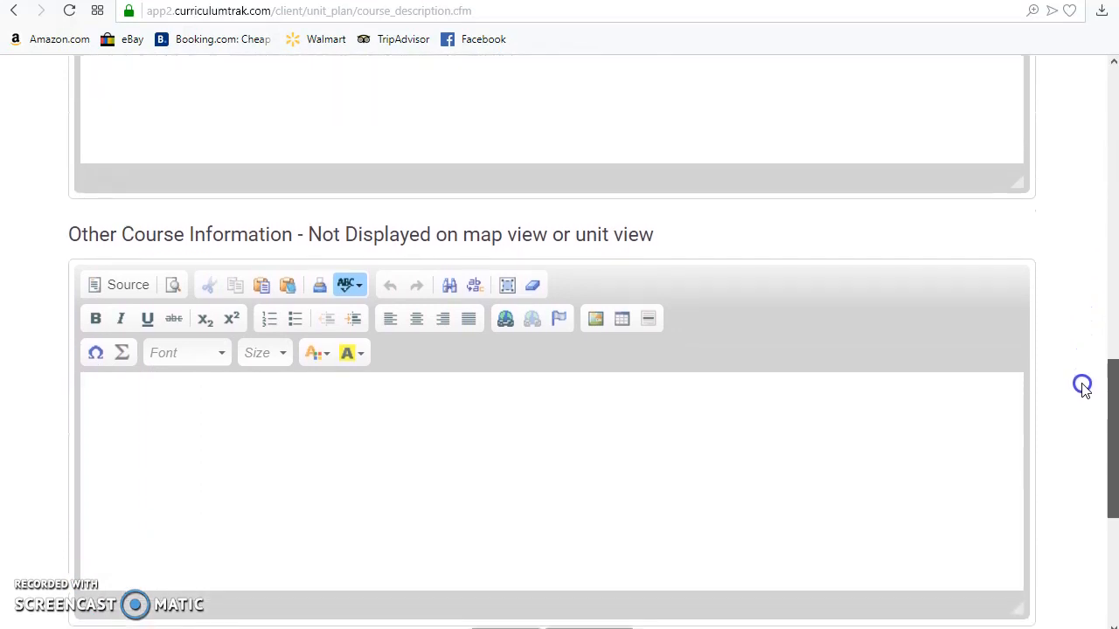
left_click_drag(1086, 389, 1083, 418)
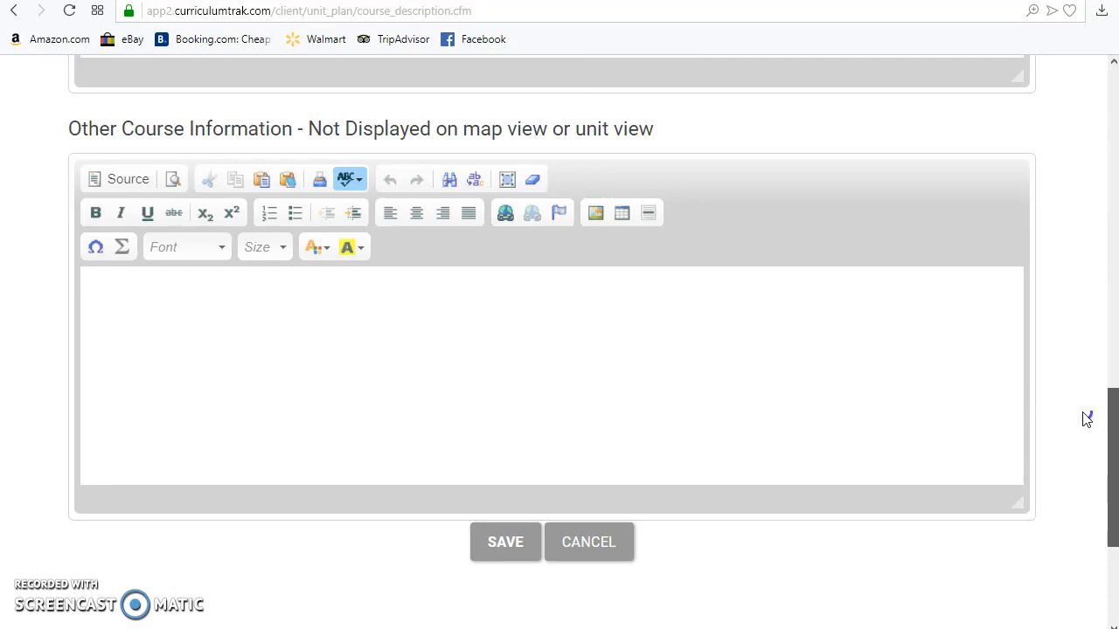
left_click_drag(1086, 419, 1073, 183)
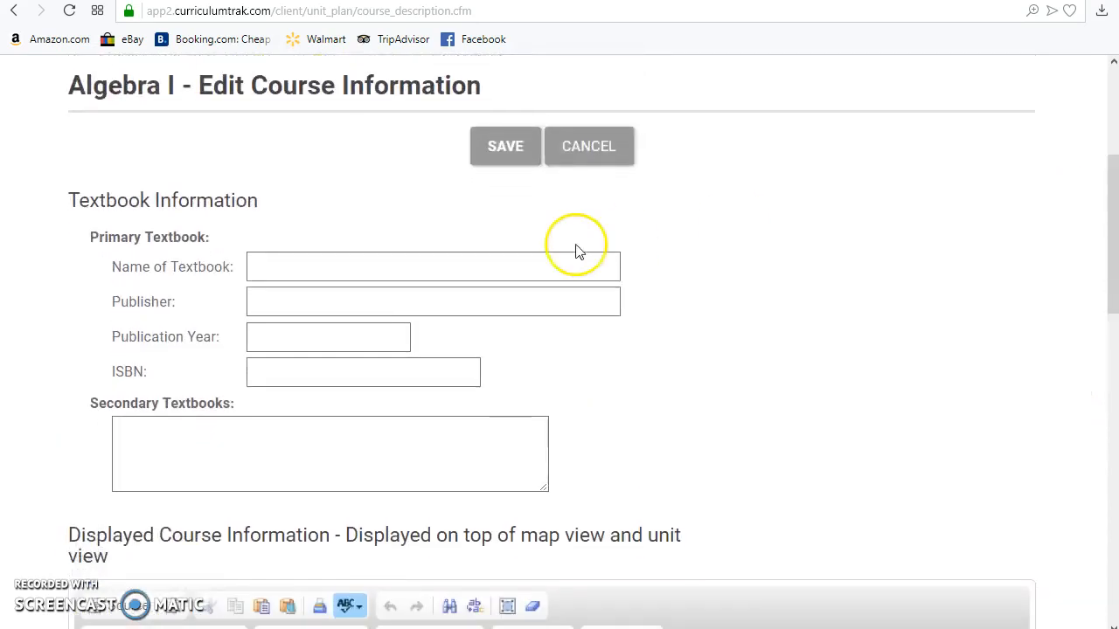
left_click(309, 271)
type("Saxo")
key("ctrl+a")
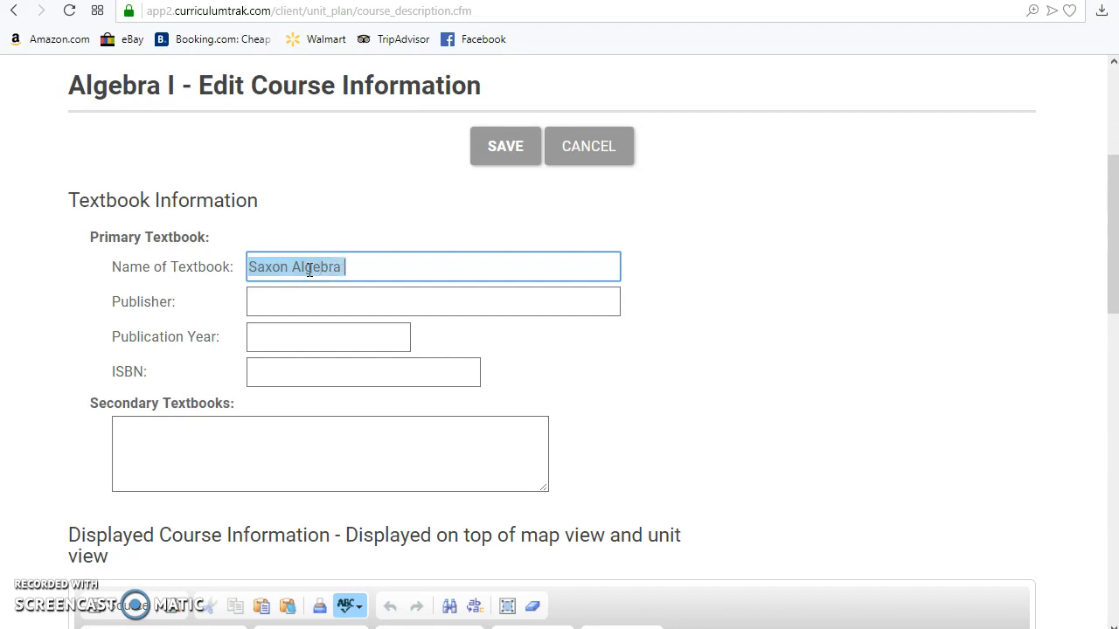
key("Tab")
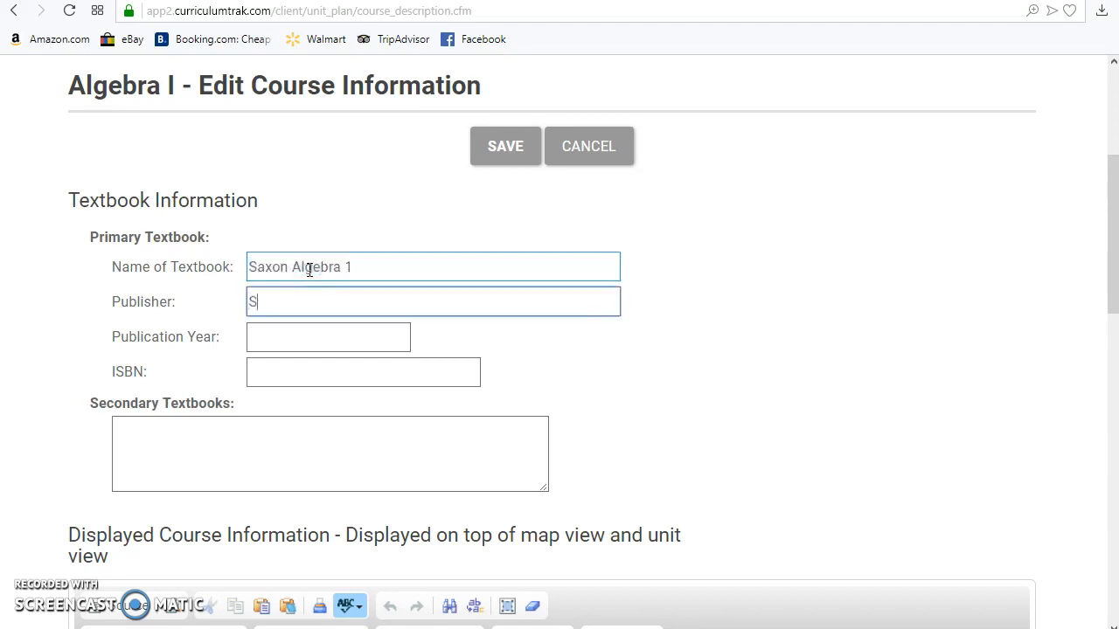
type("Saxon")
key("Tab")
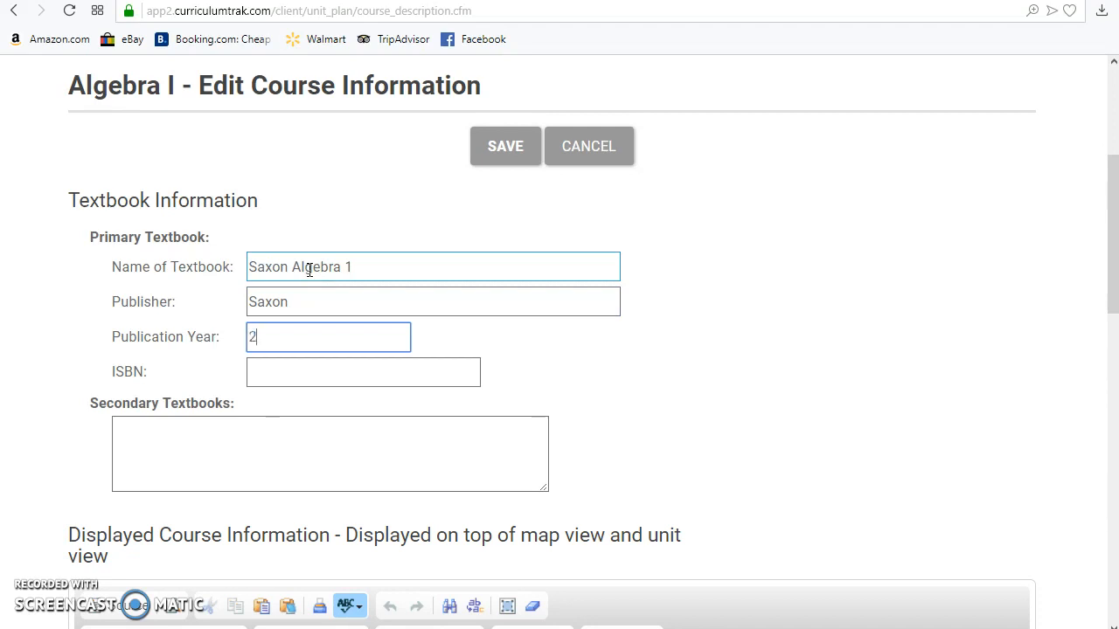
key("Tab")
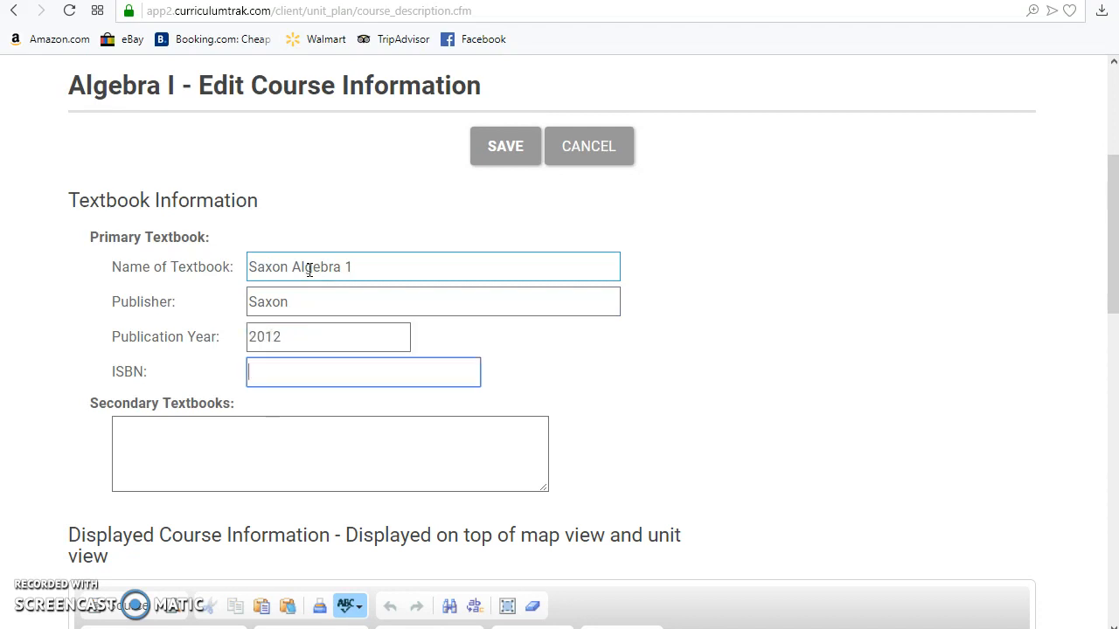
type("4634637363545")
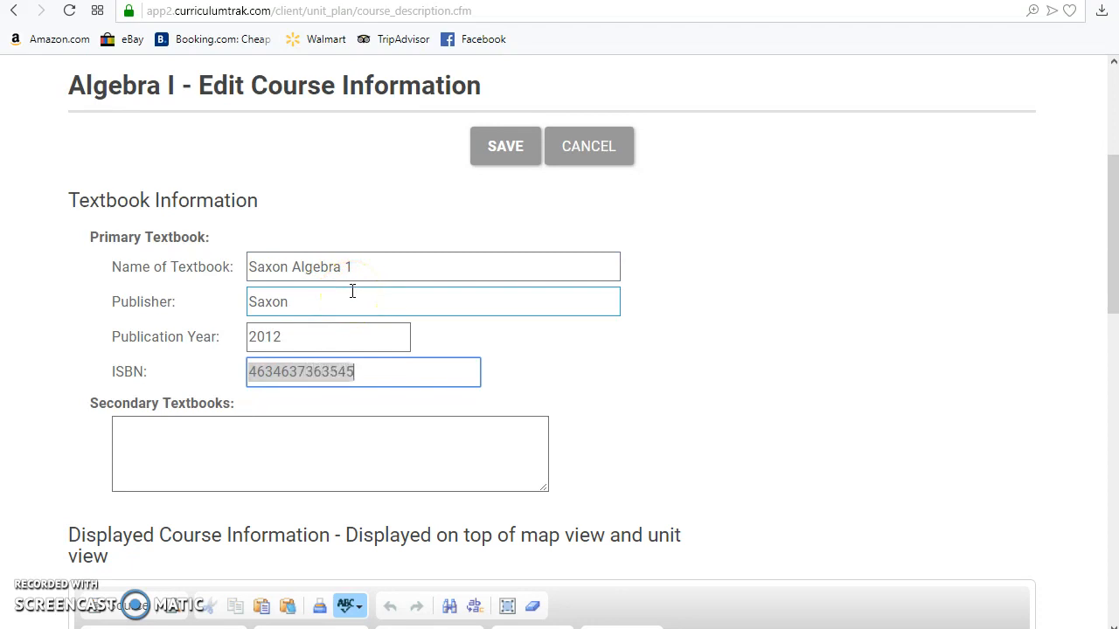
left_click(405, 372)
left_click(396, 366)
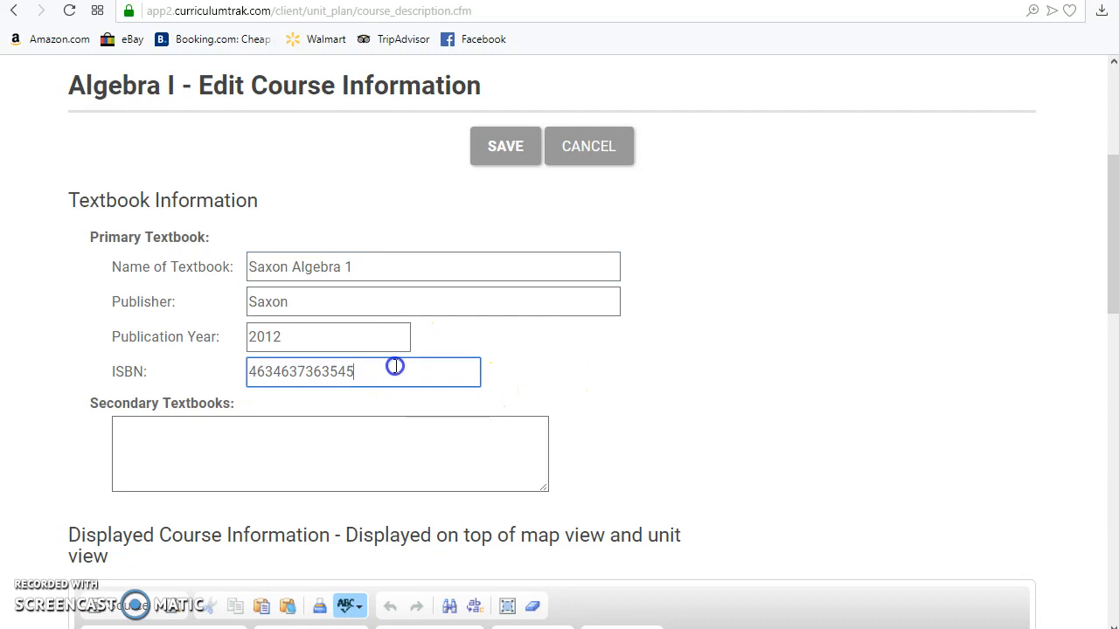
Step: Enter "HM Algebra 1 - 2008" under Secondary Textbooks and "Course Description or anything else you want viewable at the top of your map." as displayed course information
scroll(638, 411, "down", 4)
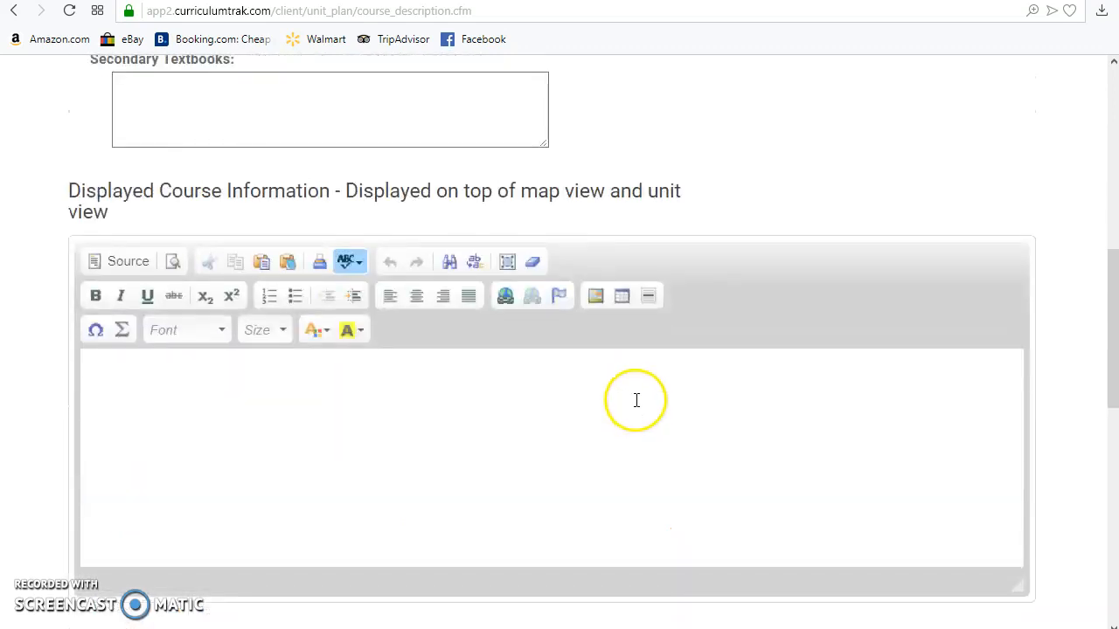
scroll(637, 401, "up", 3)
left_click(241, 359)
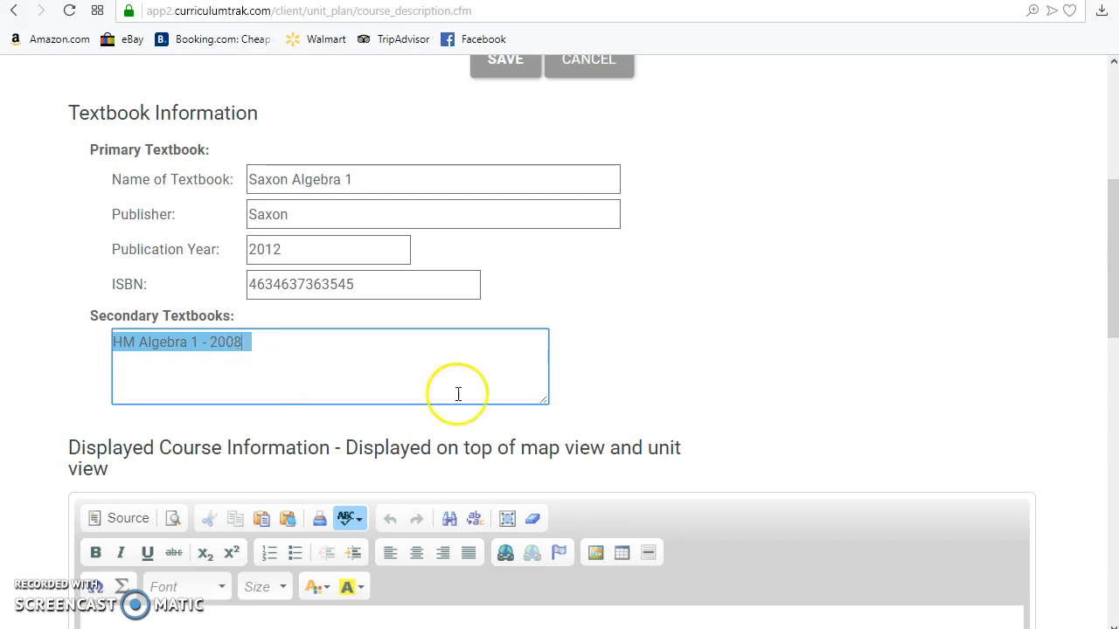
left_click(539, 389)
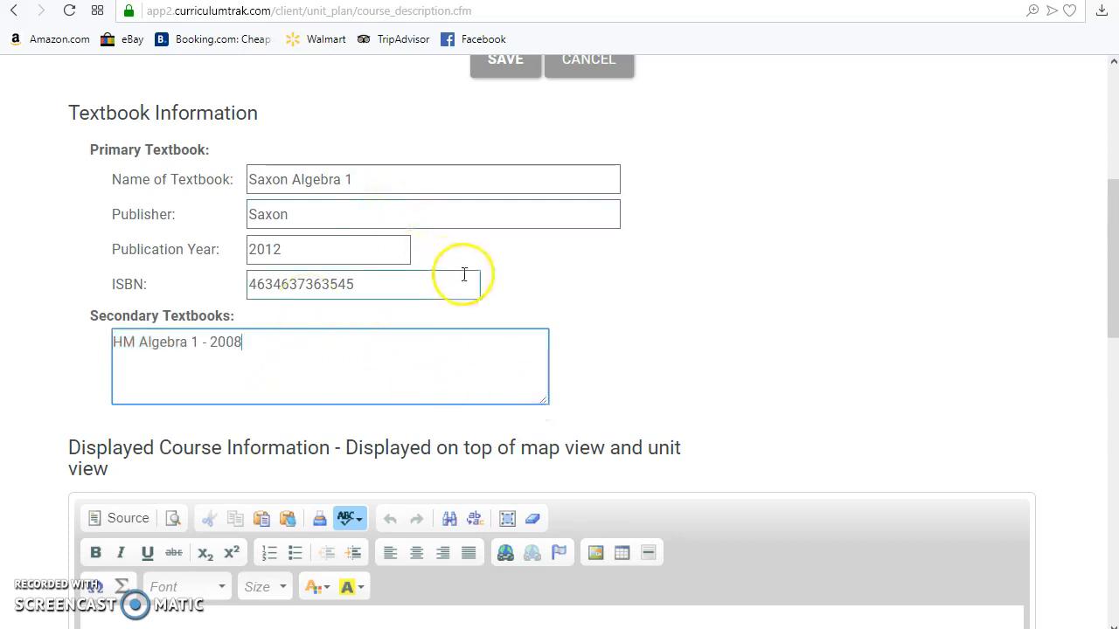
scroll(460, 277, "down", 4)
left_click(257, 307)
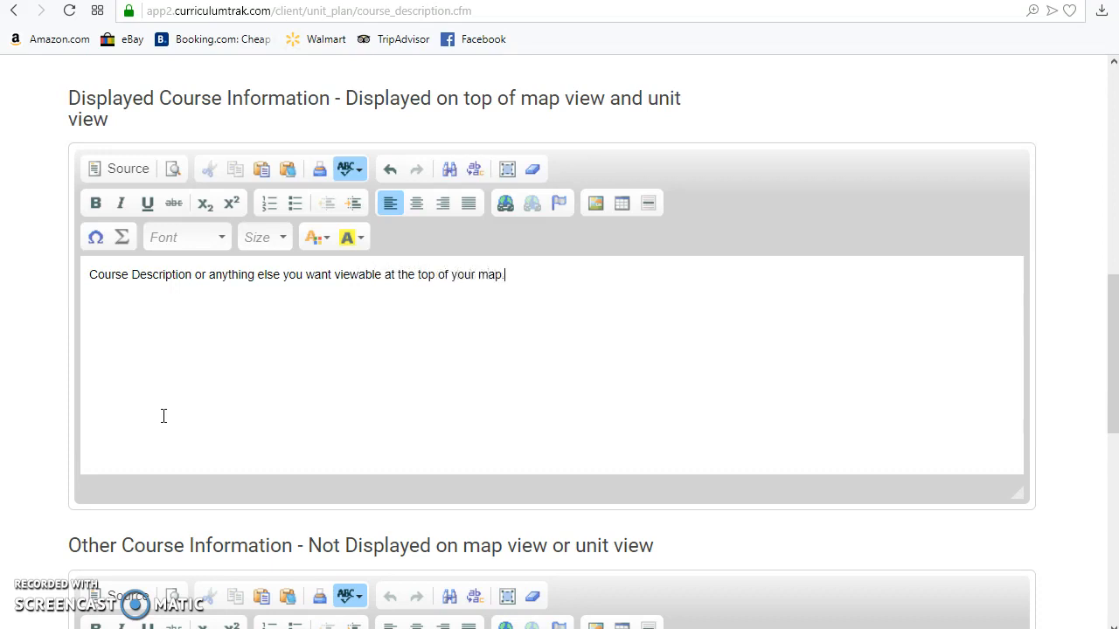
Step: Copy the heading "Other Course Information - Not Displayed on map view or unit view" into that section's text and save the course information
scroll(219, 376, "down", 4)
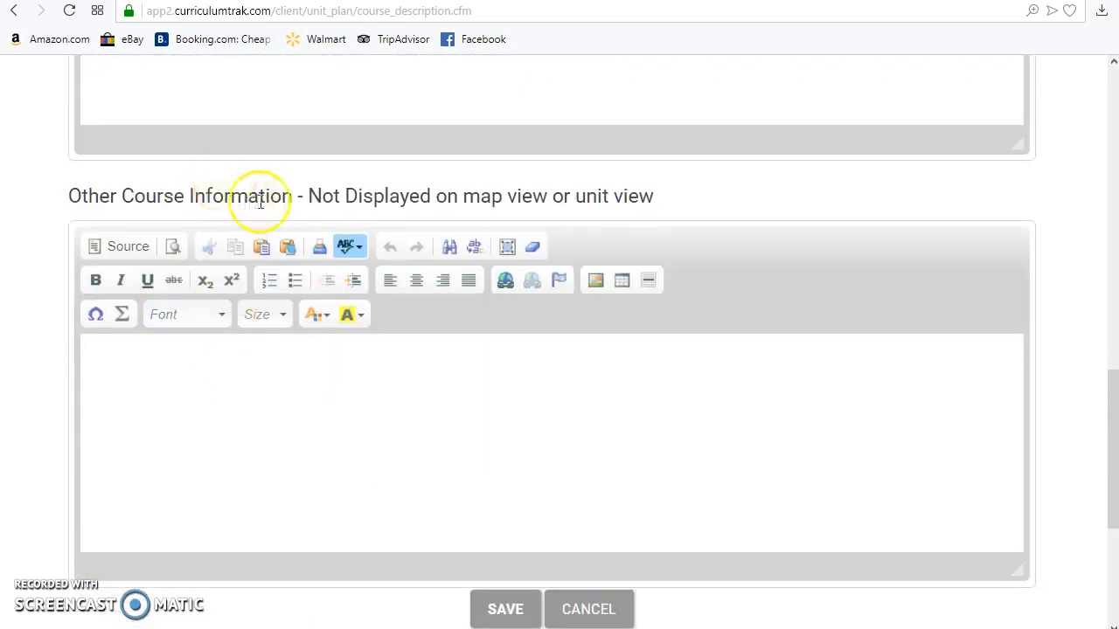
left_click_drag(673, 196, 56, 193)
key("ctrl+c")
left_click(398, 494)
key("ctrl+v")
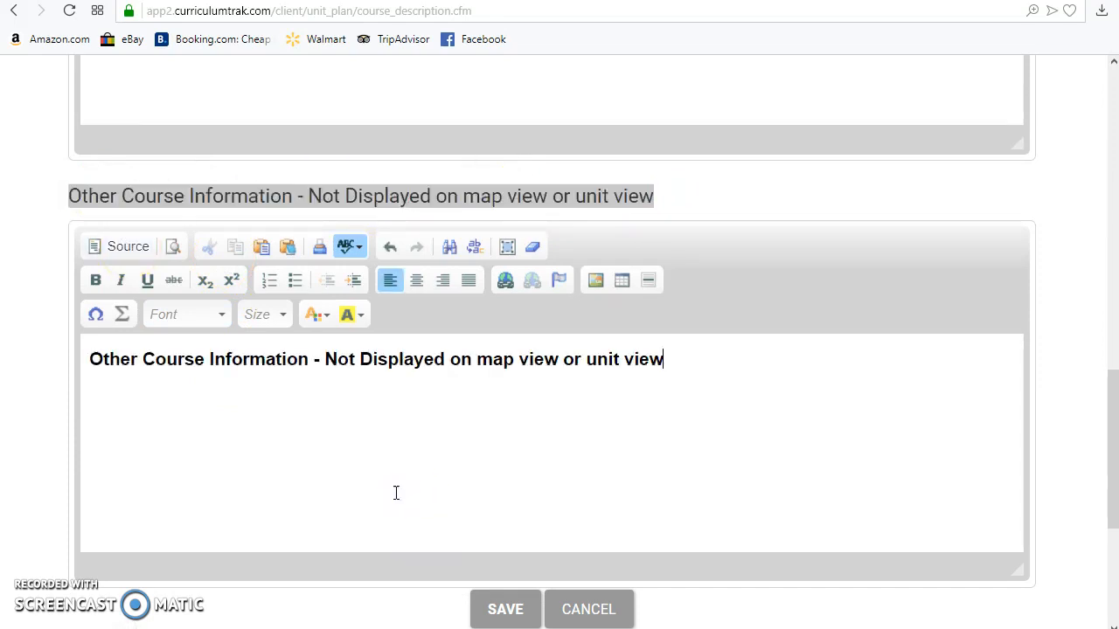
left_click(522, 611)
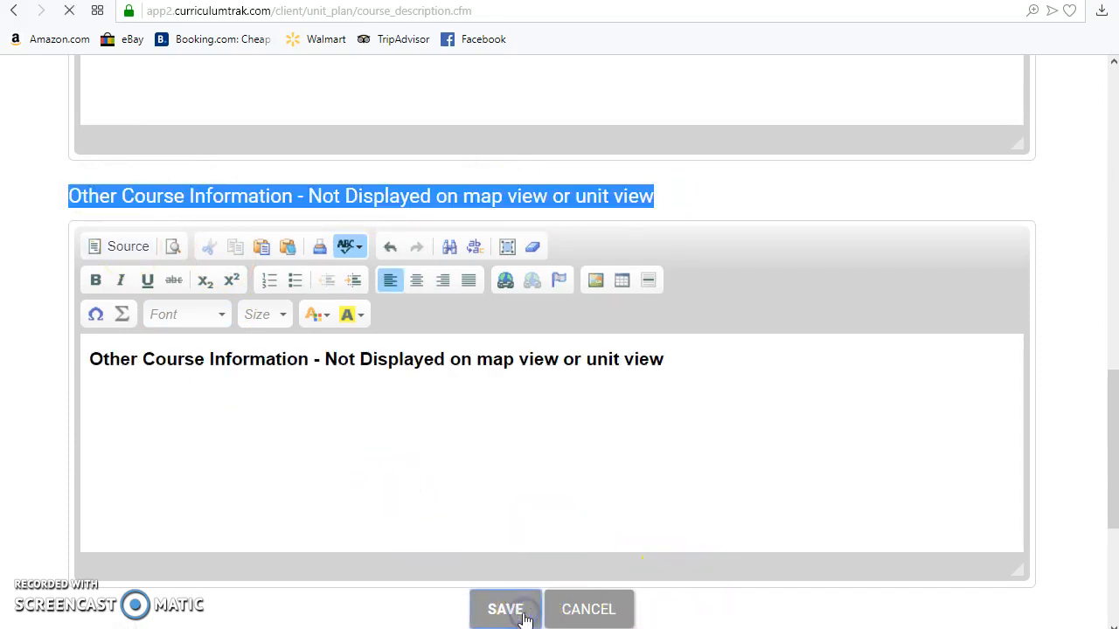
Step: Check the course description above the Algebra I map and compare it with the Math 7 map, returning to Algebra I
scroll(565, 357, "down", 2)
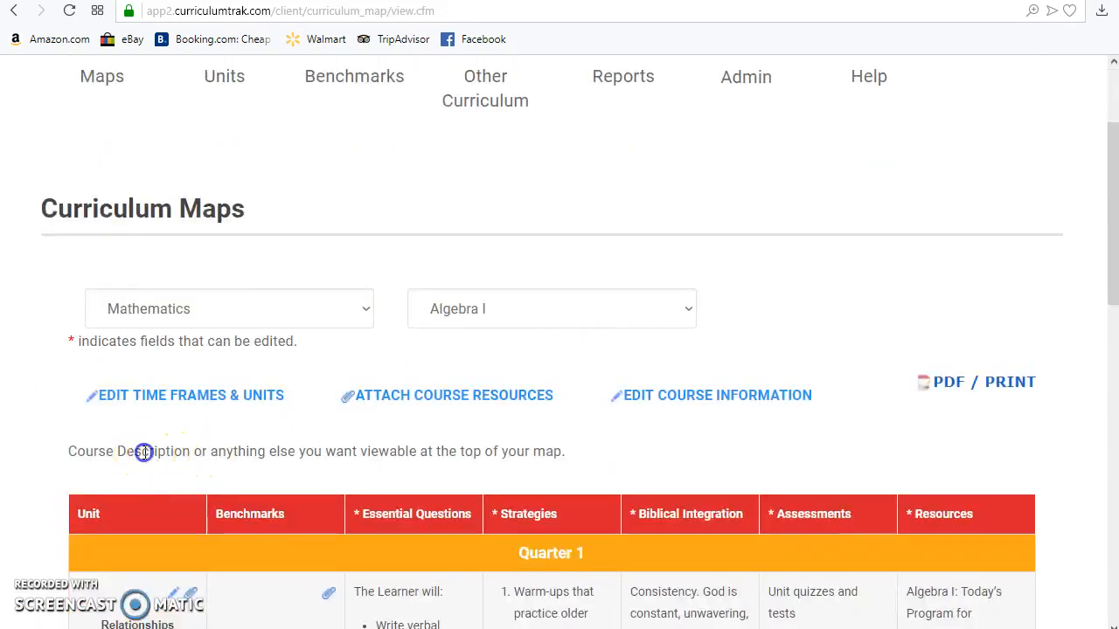
left_click_drag(142, 451, 428, 452)
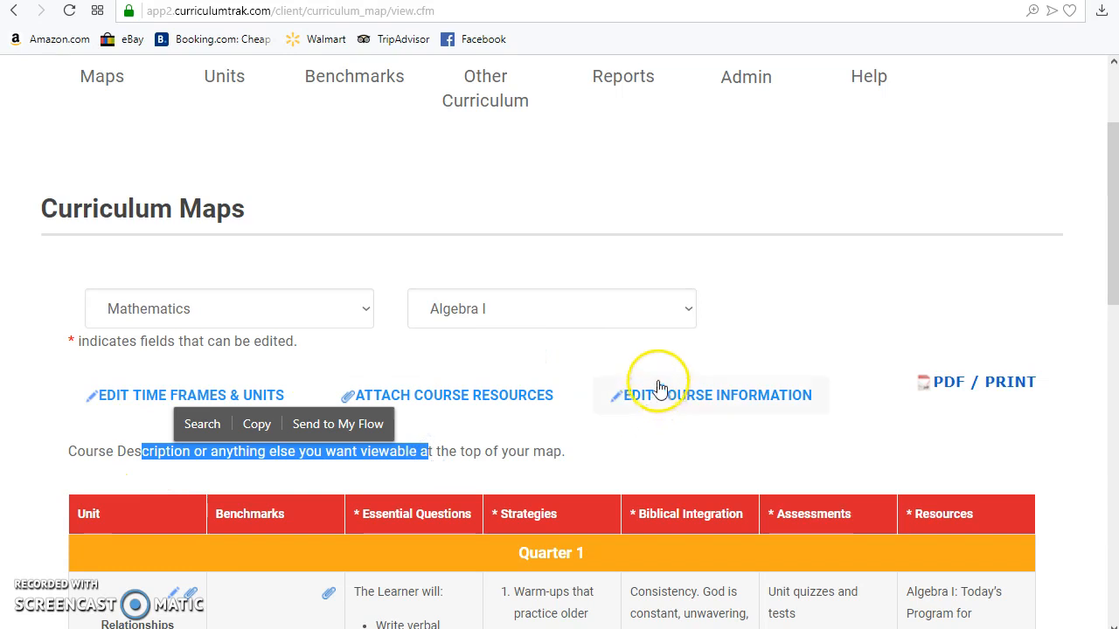
left_click(566, 325)
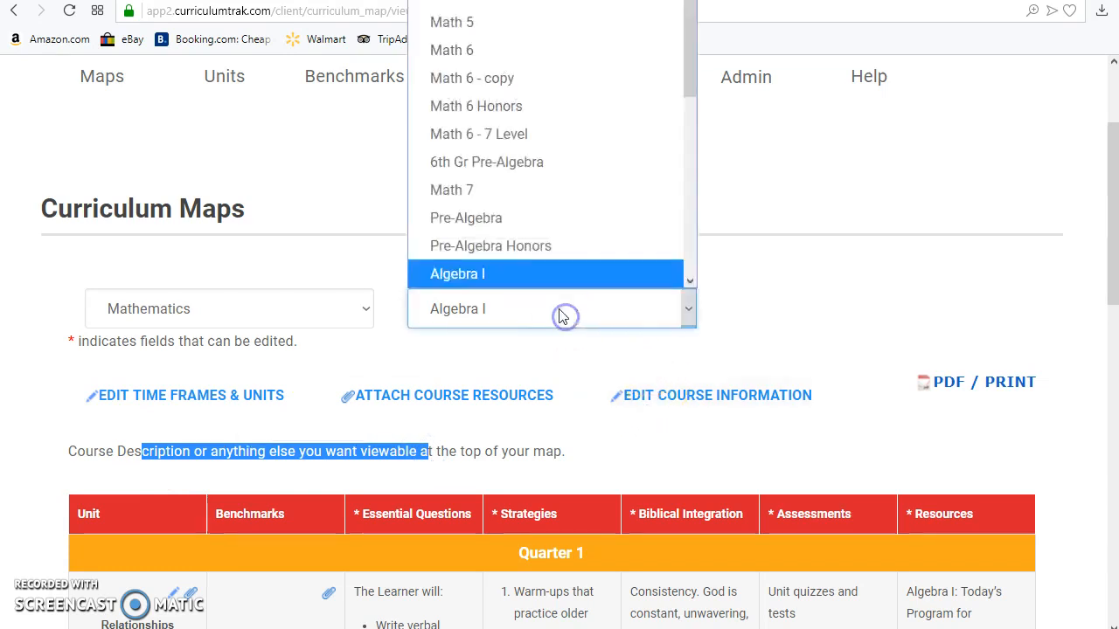
left_click(492, 187)
scroll(495, 301, "down", 3)
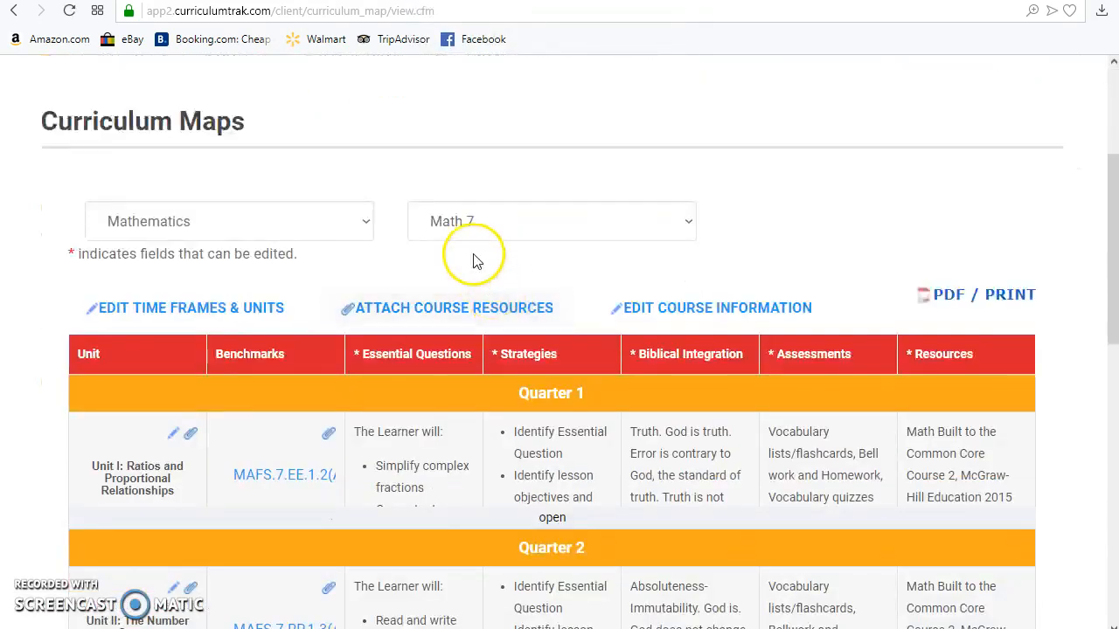
left_click(468, 222)
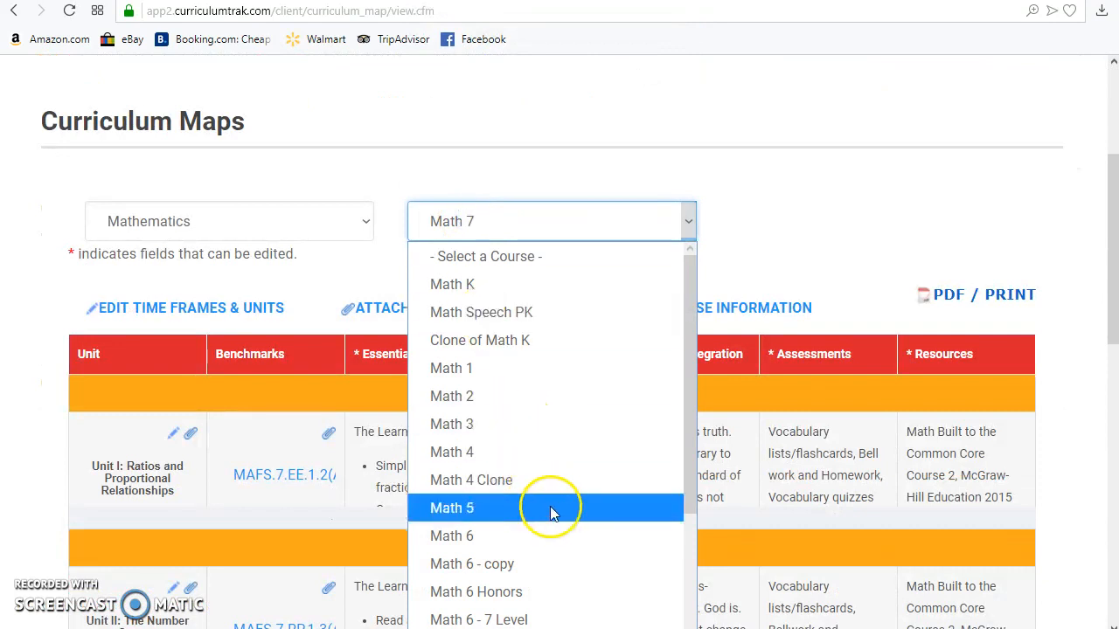
scroll(549, 507, "down", 5)
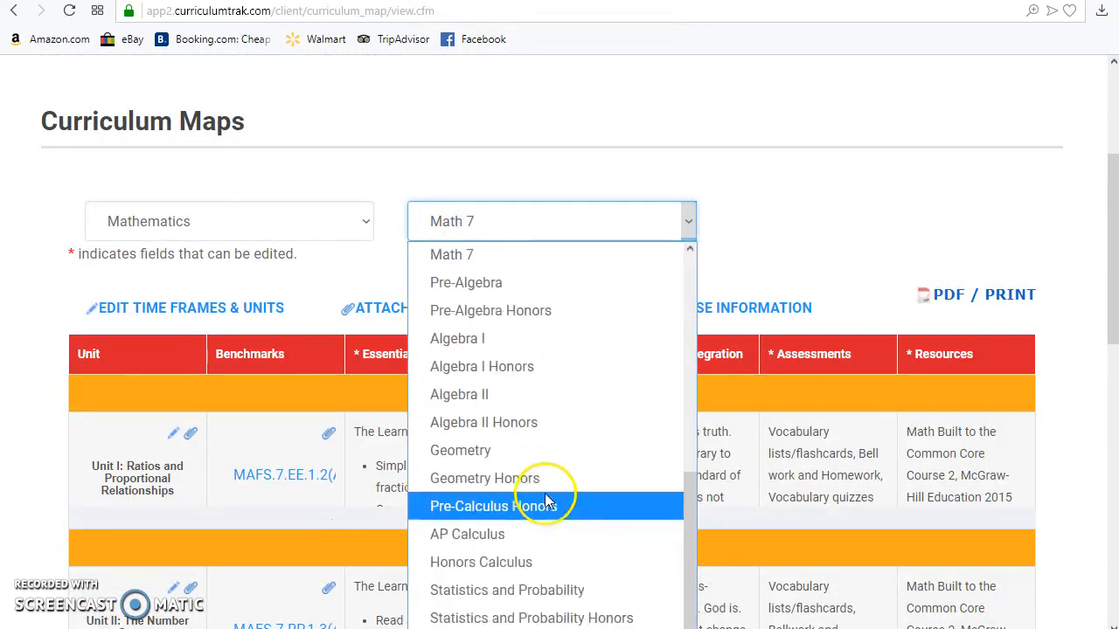
left_click(481, 338)
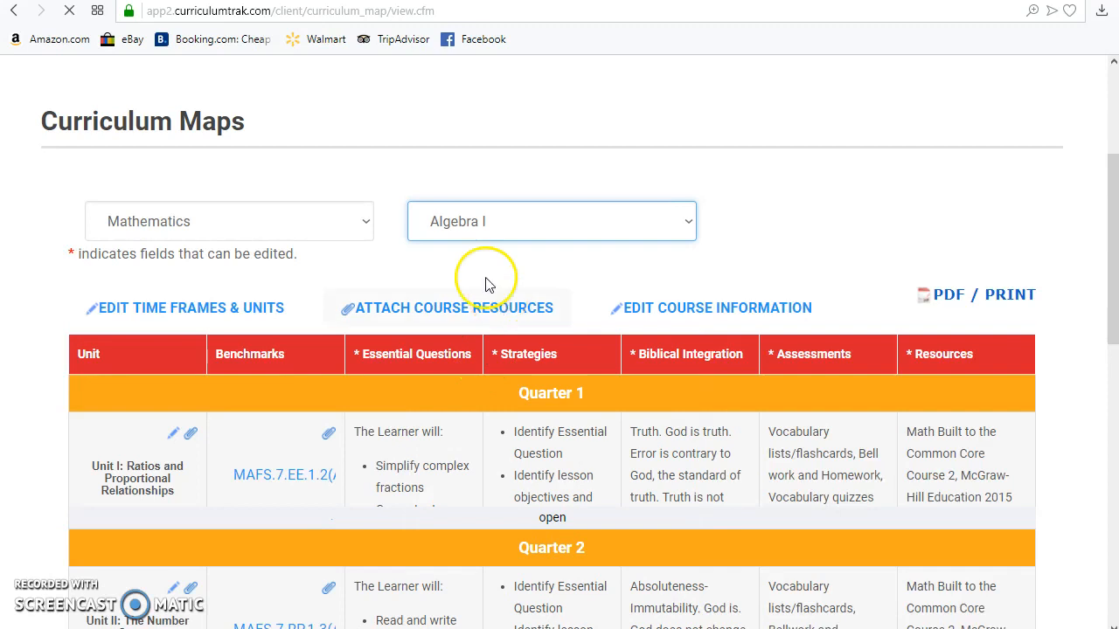
scroll(437, 405, "down", 3)
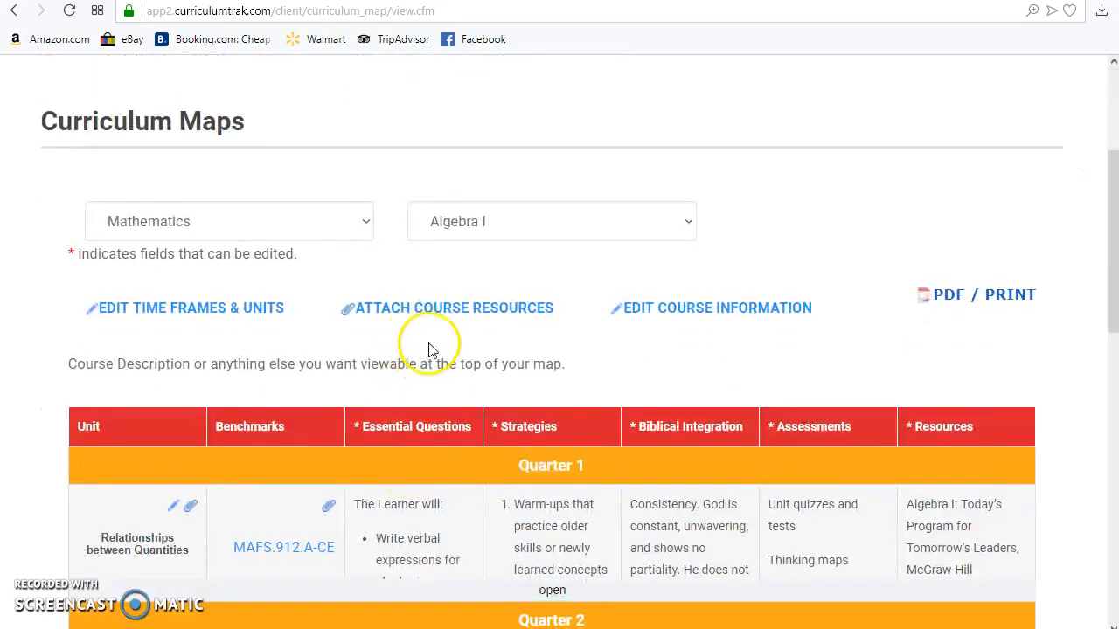
Step: Remove the formatting from the Other Course Information text in Algebra I's course information and save it
left_click(664, 312)
scroll(664, 311, "down", 10)
scroll(664, 317, "down", 1)
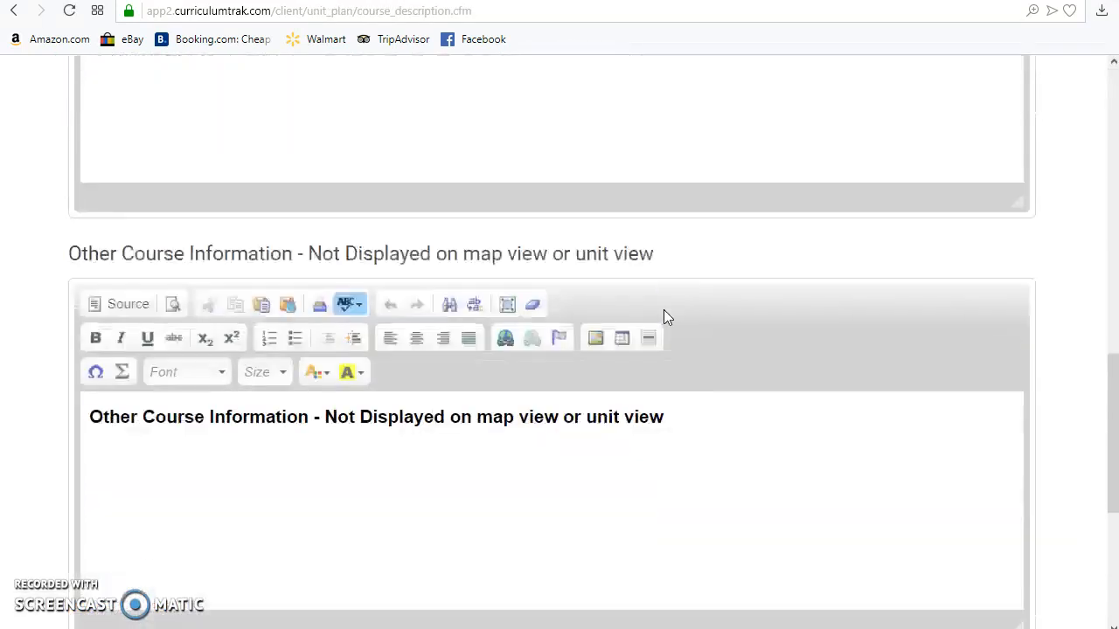
left_click_drag(702, 416, 88, 417)
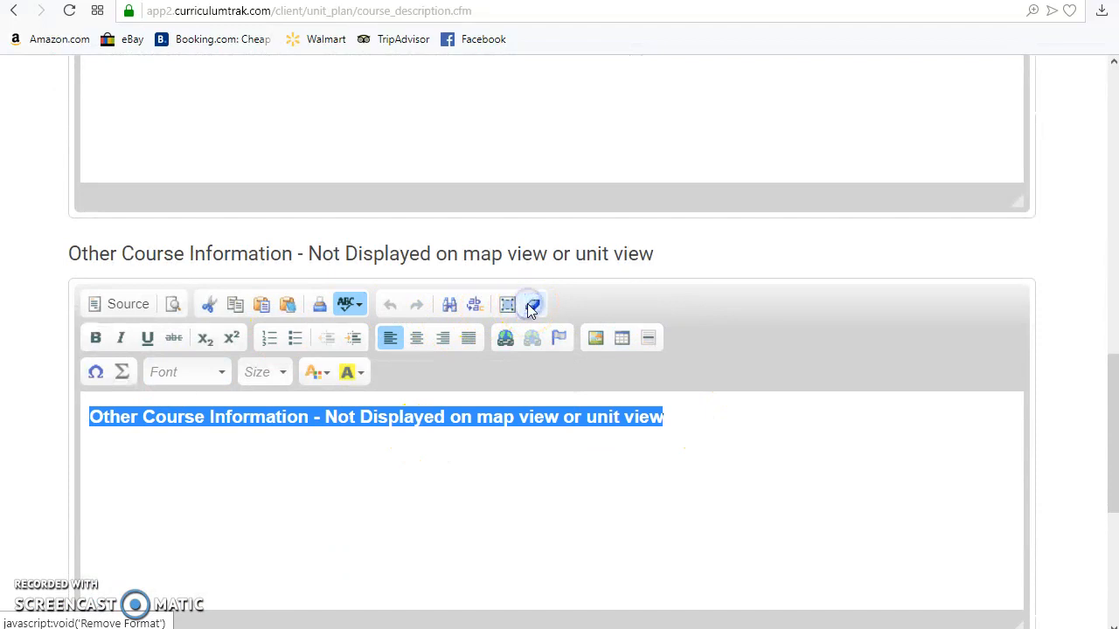
scroll(299, 492, "down", 4)
left_click(502, 320)
Step: Open Algebra I's unit plans, check for the course description, and select the Quarter 1 - Relationships between Quantities unit
scroll(487, 316, "down", 2)
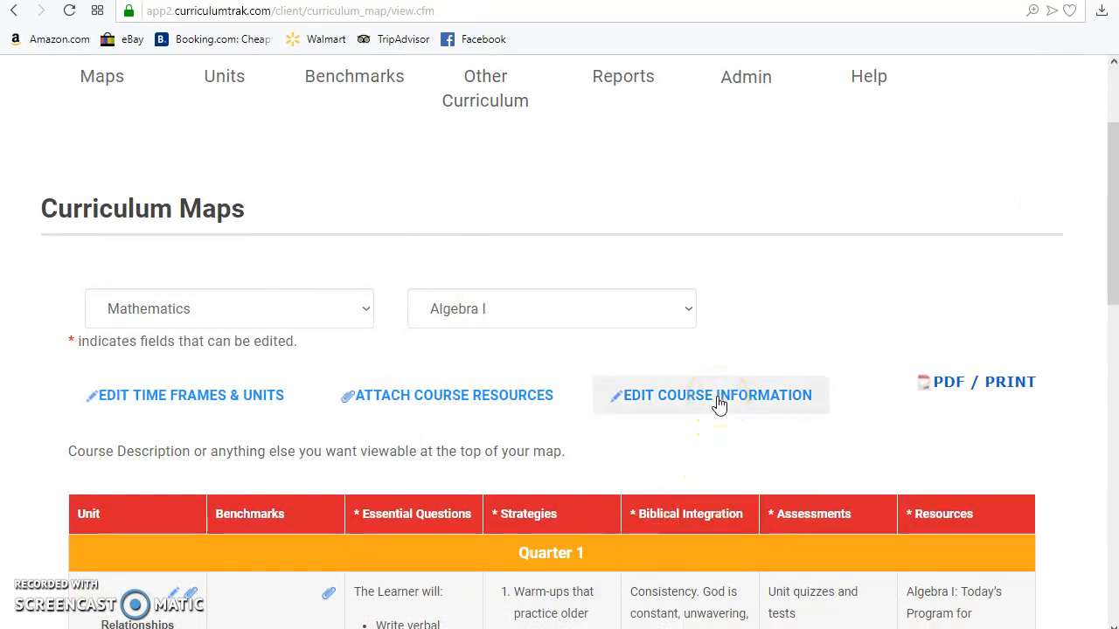
scroll(716, 407, "up", 2)
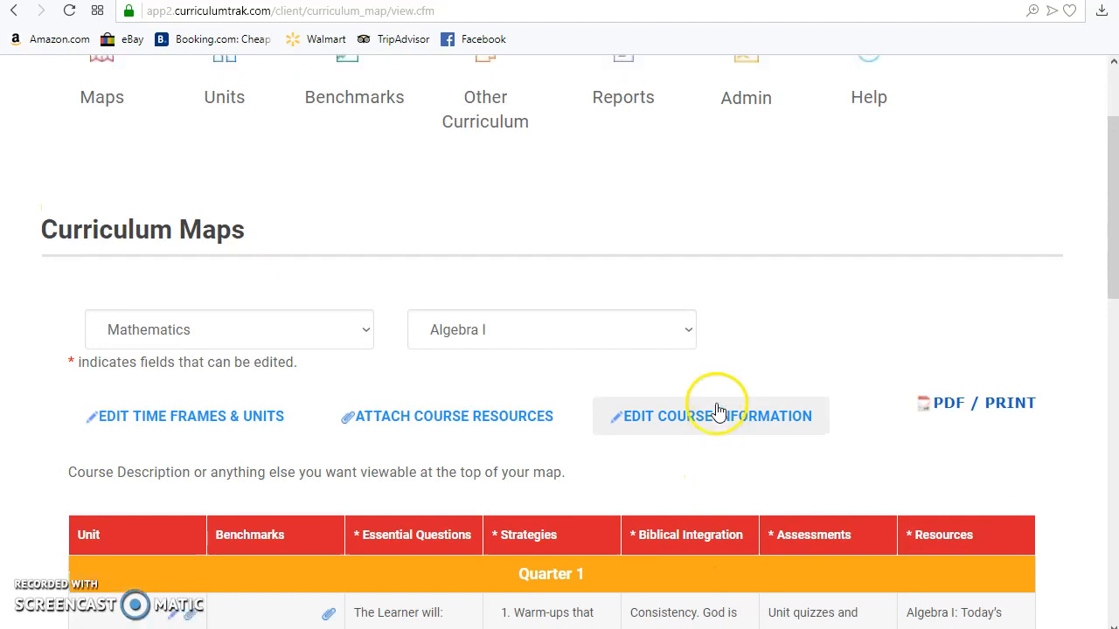
mouse_move(210, 229)
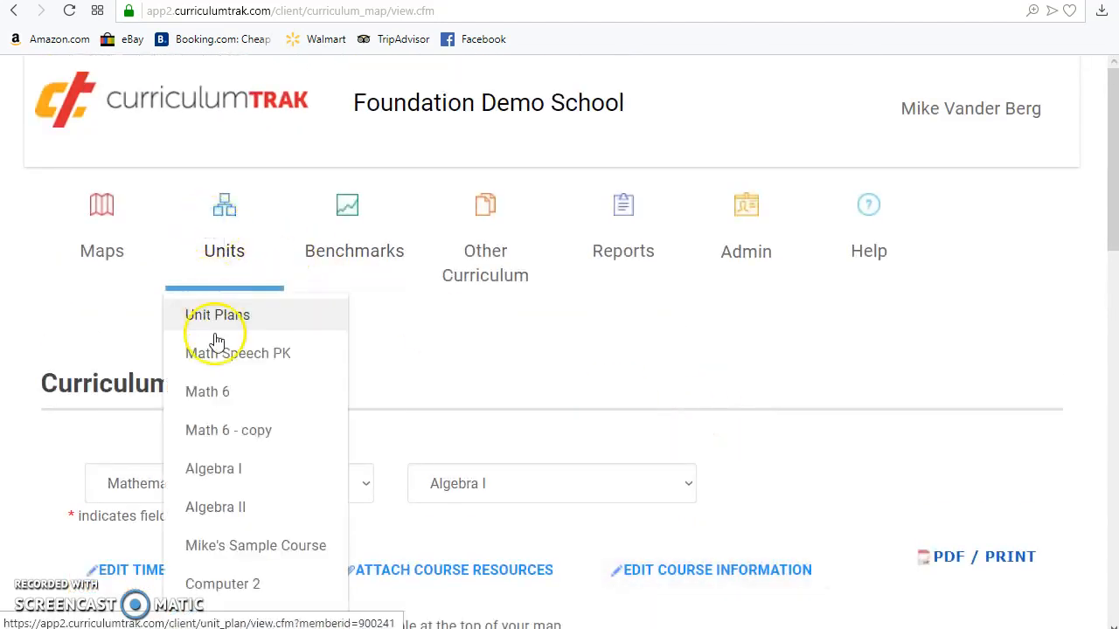
left_click(215, 470)
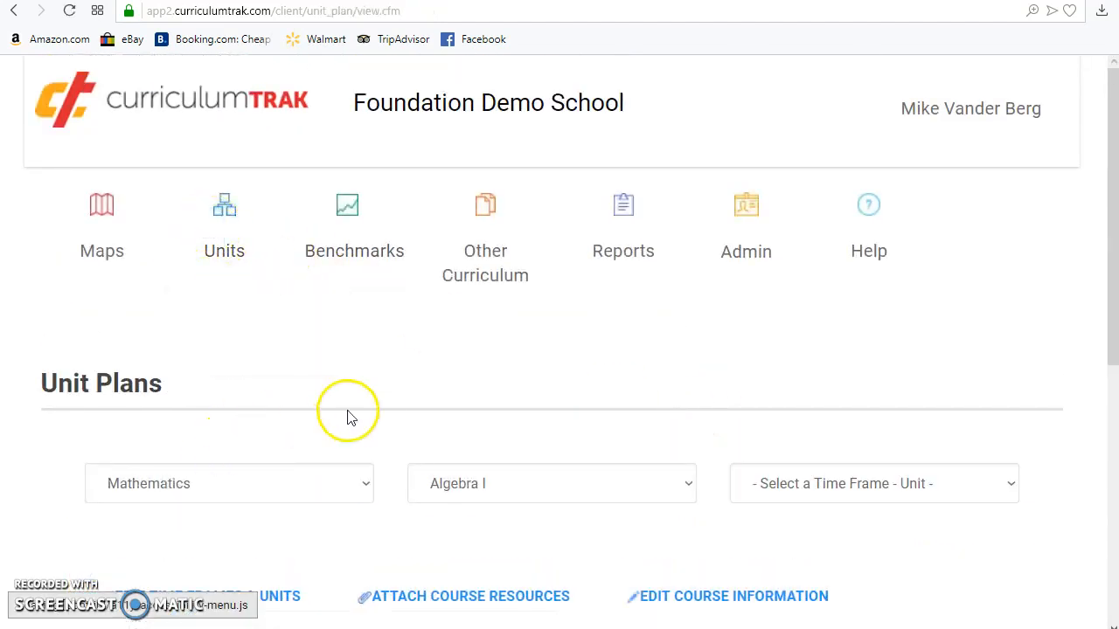
scroll(303, 422, "down", 3)
left_click_drag(81, 397, 545, 394)
left_click(873, 212)
left_click(861, 292)
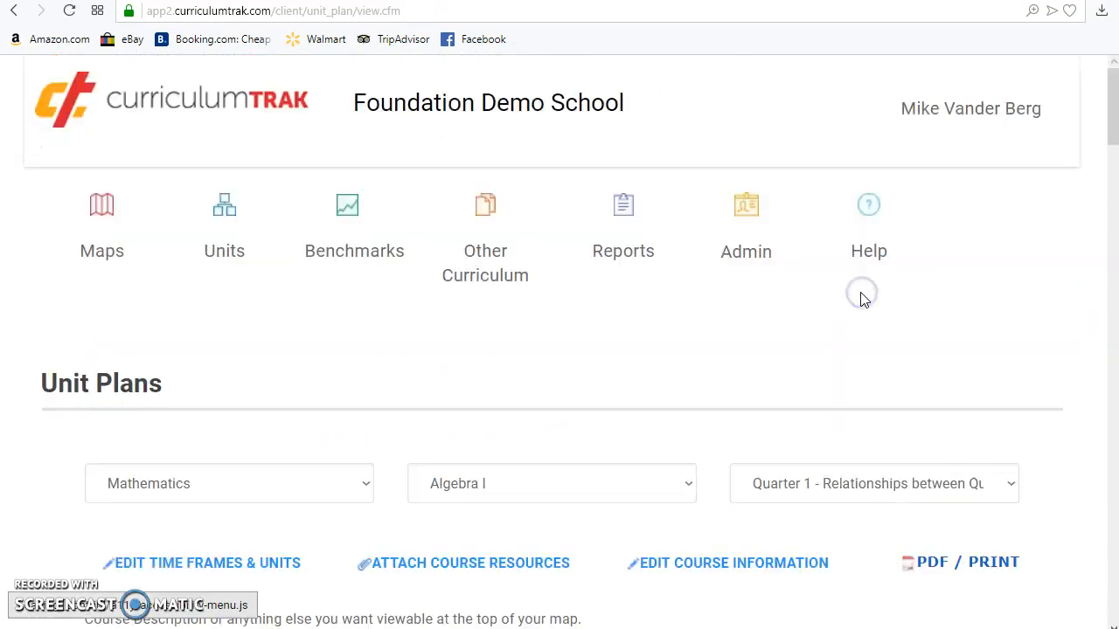
Step: Switch to the Quarter 4 - Advanced Functions and Equations unit and check the course description above its benchmarks
scroll(861, 295, "down", 5)
left_click(834, 139)
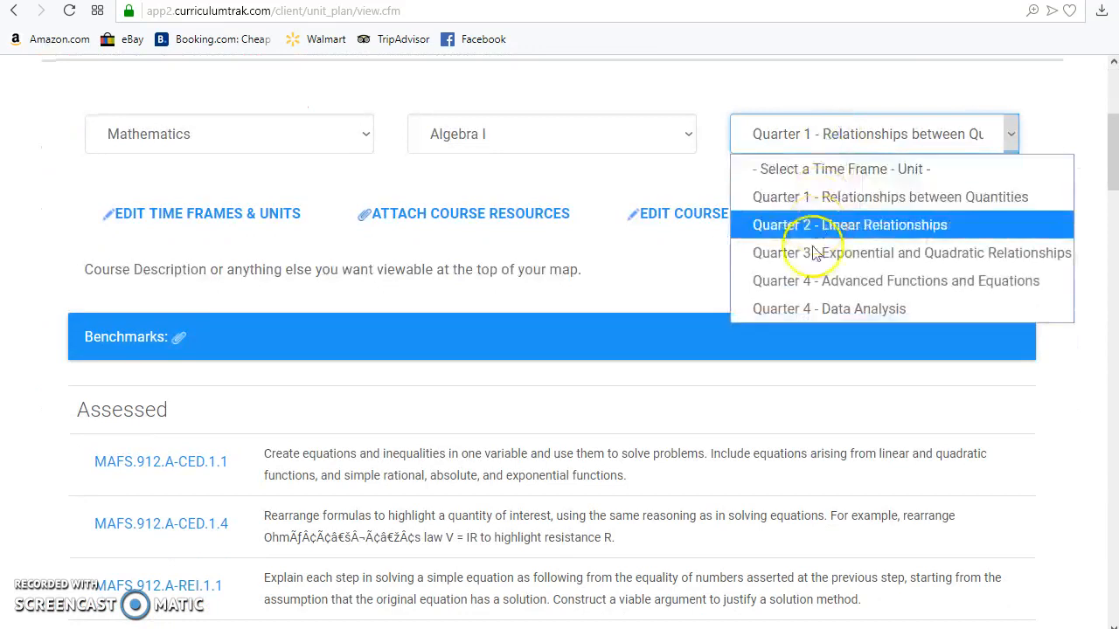
left_click(804, 280)
scroll(811, 279, "down", 3)
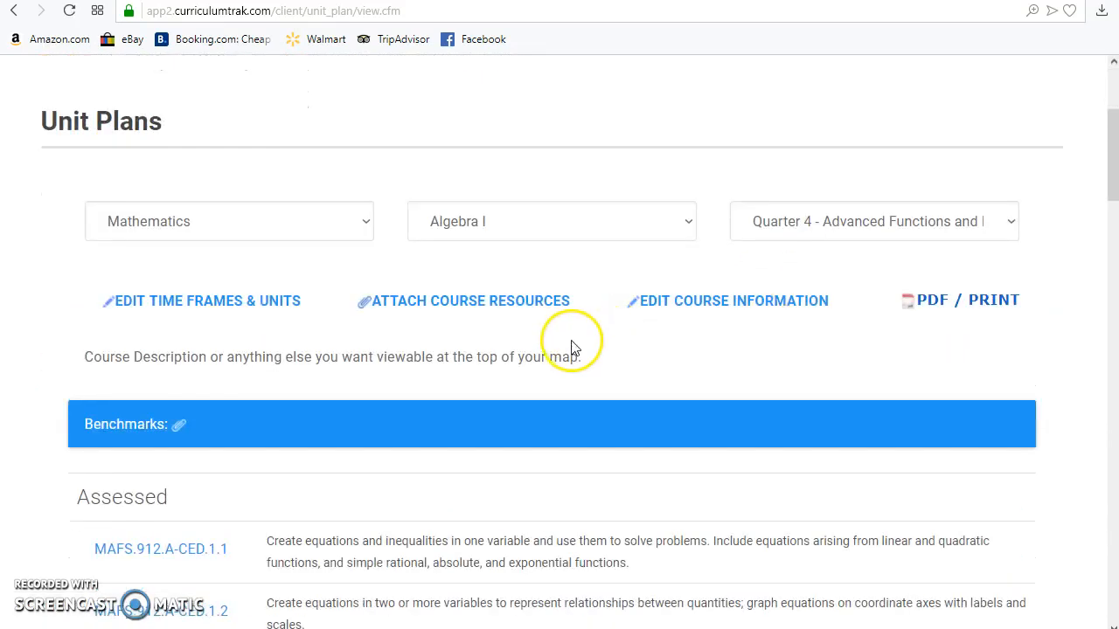
left_click_drag(591, 370, 85, 377)
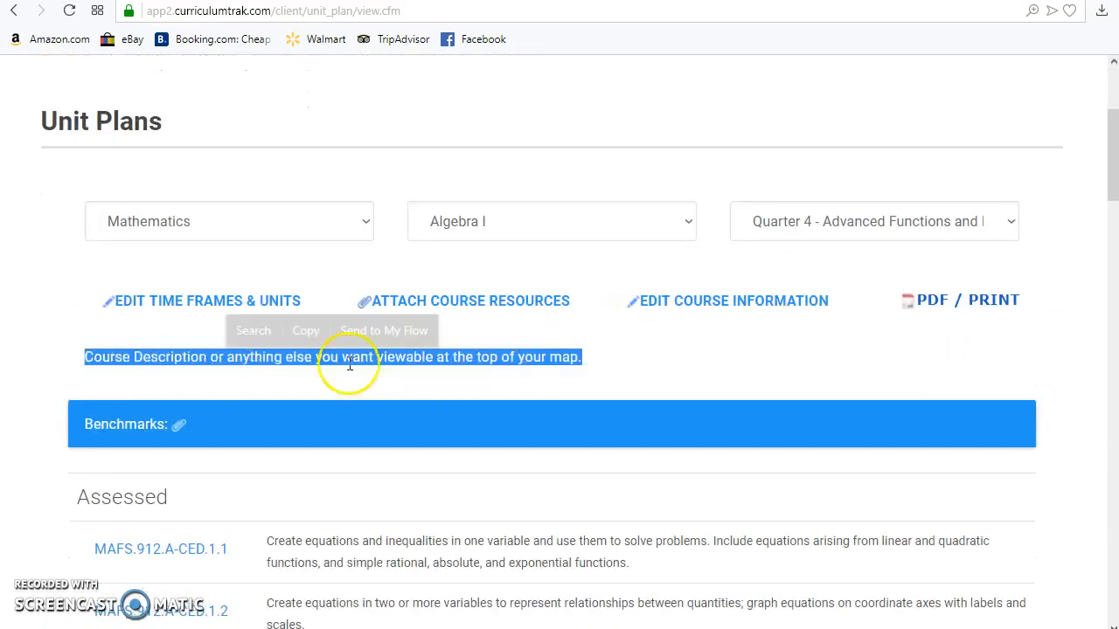
Step: Open the Course Information Report and build it for all programs and all grades, displaying Course Information
scroll(679, 389, "up", 3)
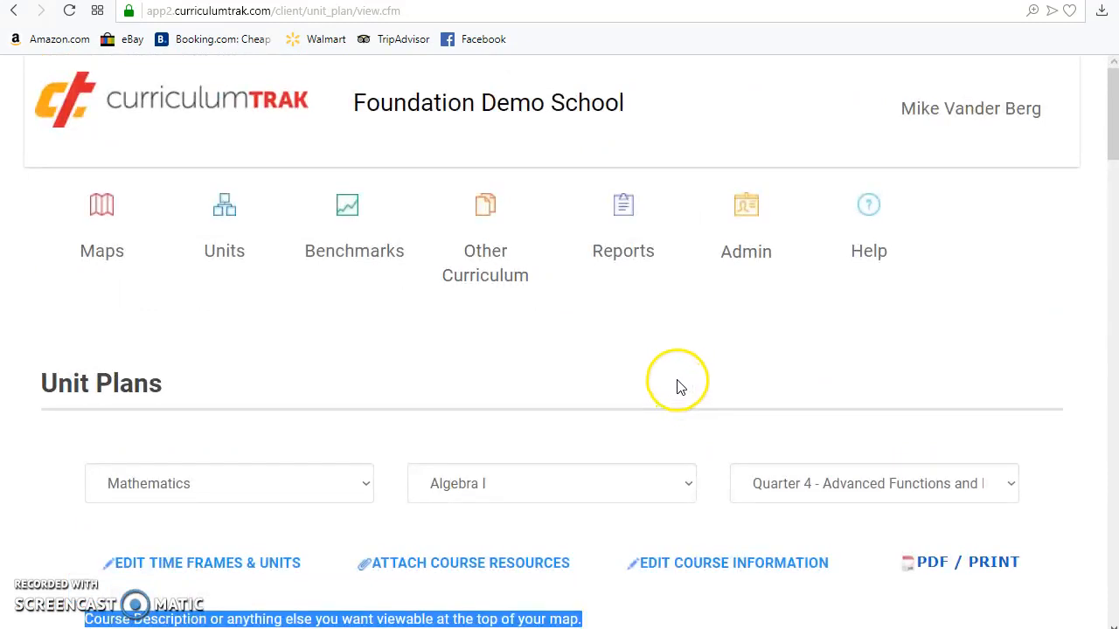
left_click(622, 249)
scroll(843, 277, "down", 3)
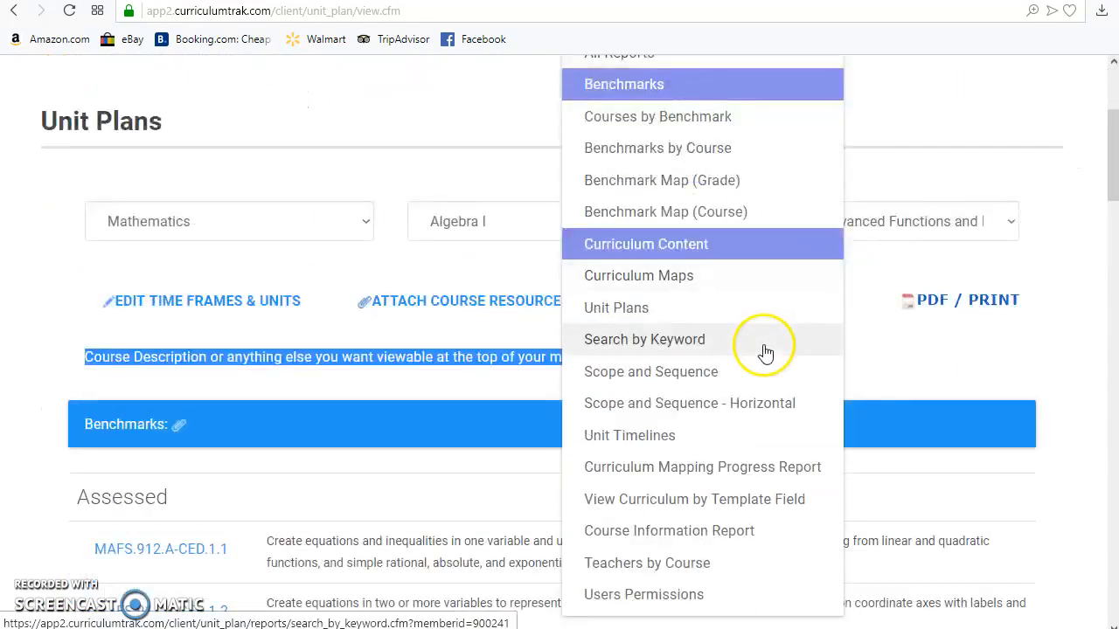
left_click(680, 531)
scroll(602, 444, "down", 3)
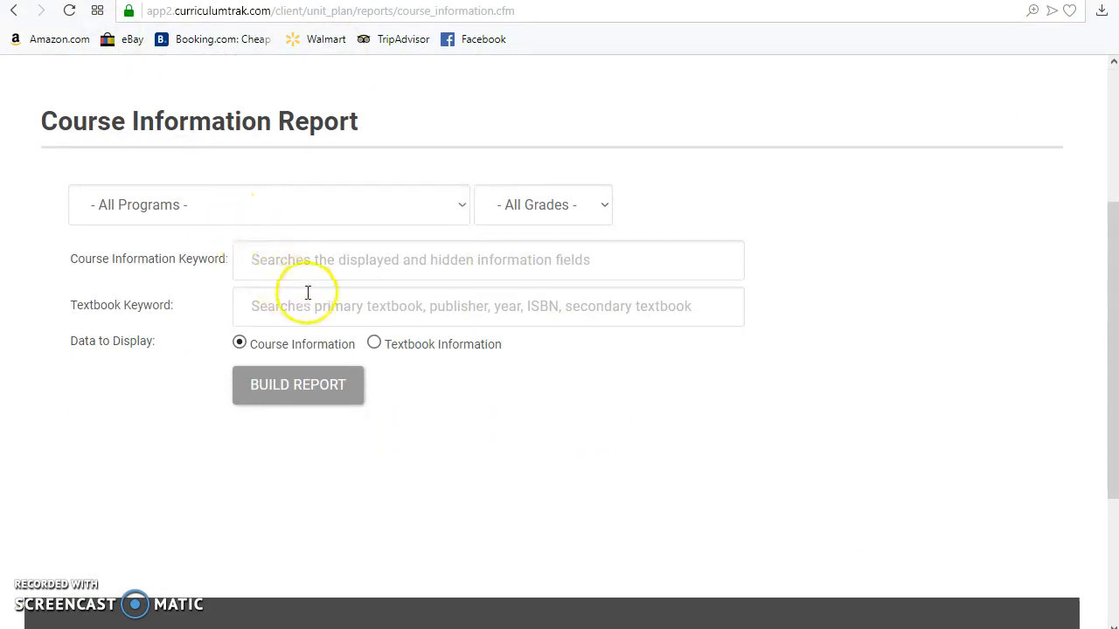
left_click(297, 386)
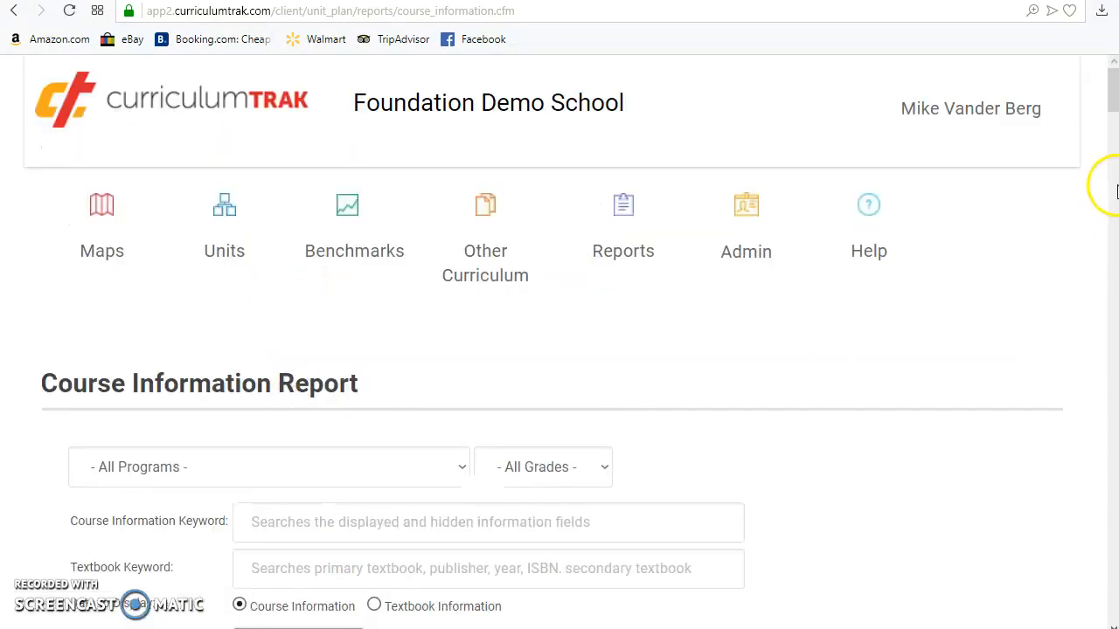
Step: Examine Algebra I's displayed course narrative and other course narrative in the report
left_click_drag(1110, 83, 1076, 300)
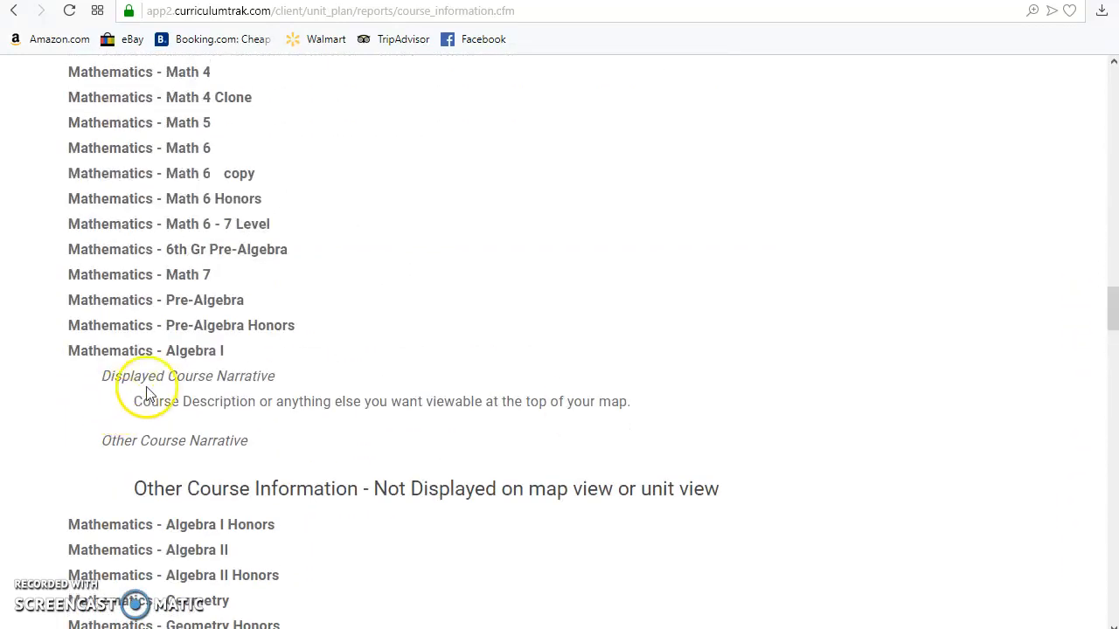
left_click_drag(113, 375, 605, 487)
triple_click(203, 404)
triple_click(219, 487)
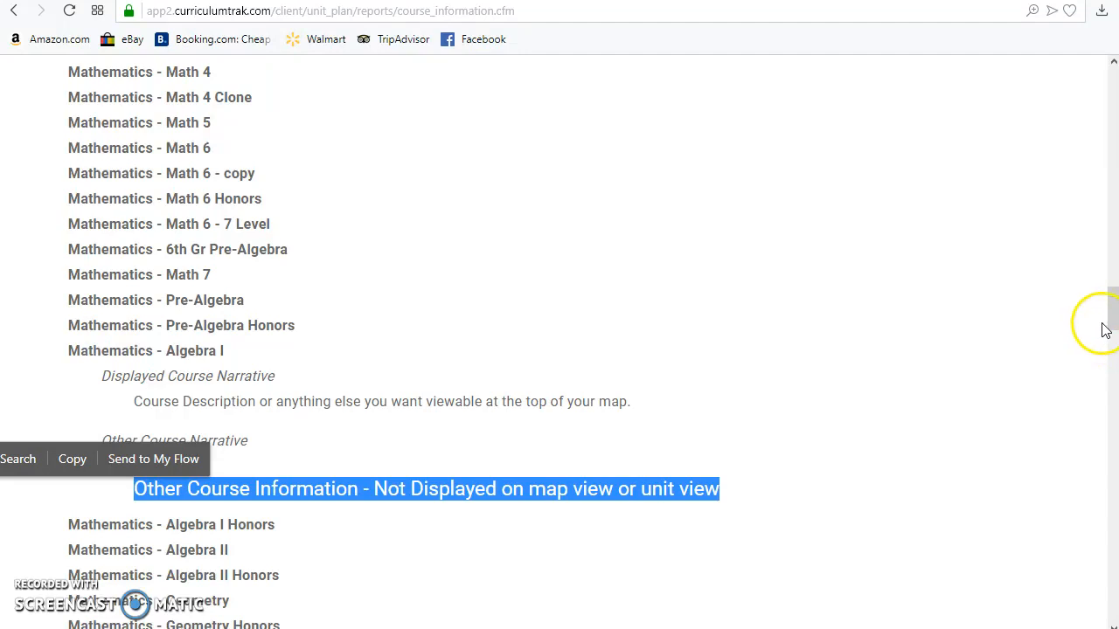
Step: Rebuild the report with "display" as the Course Information Keyword and examine where the word occurs in the matching narratives
left_click_drag(1110, 319, 1107, 92)
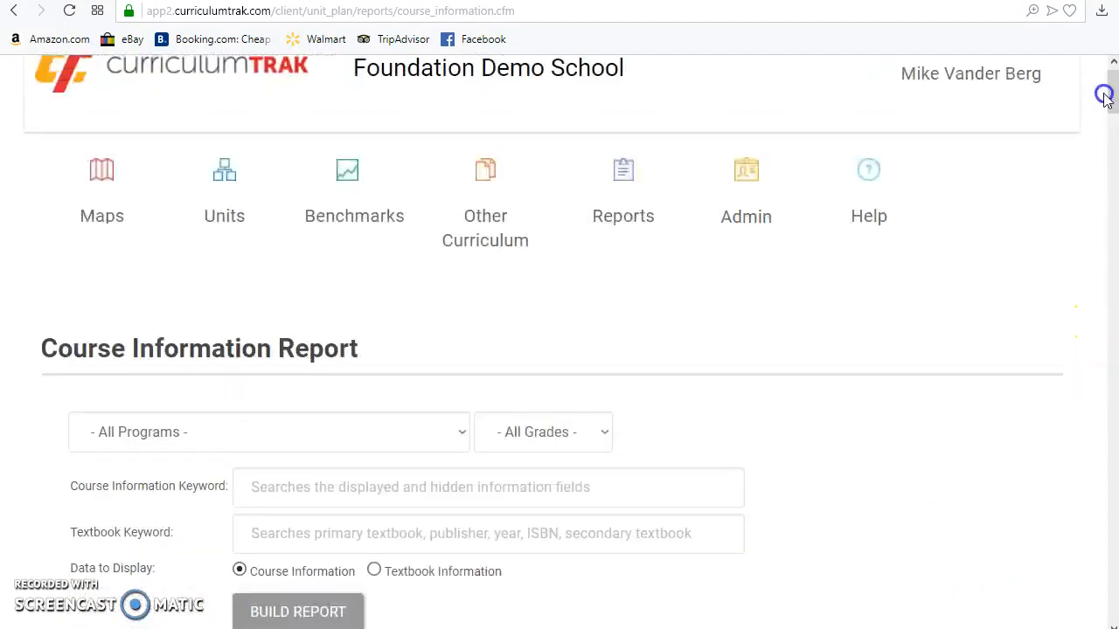
left_click(279, 490)
type("display")
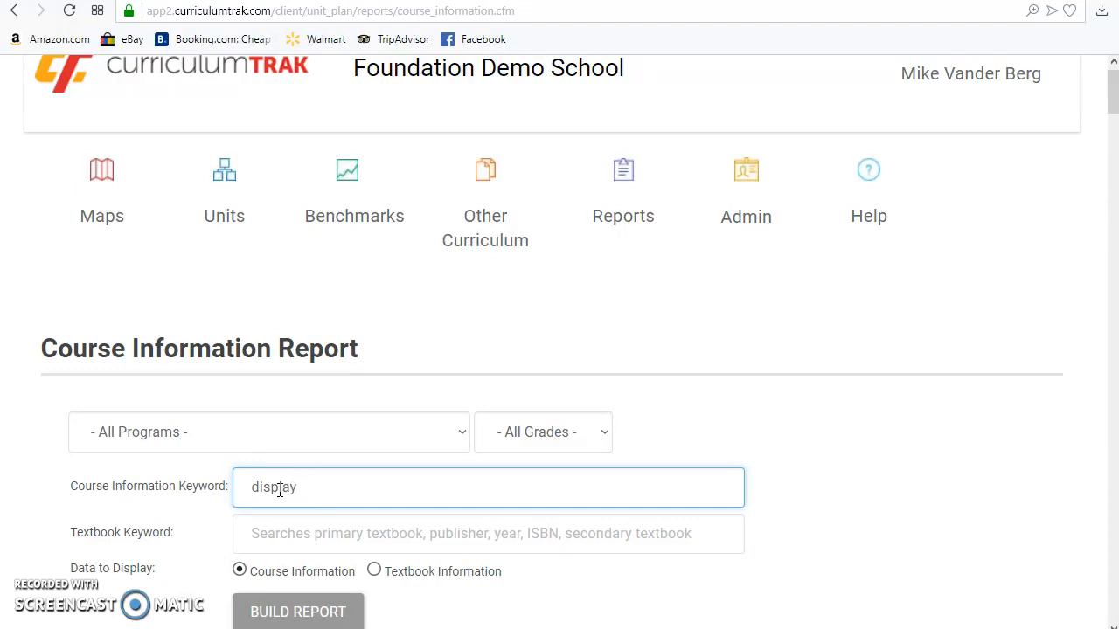
left_click(297, 616)
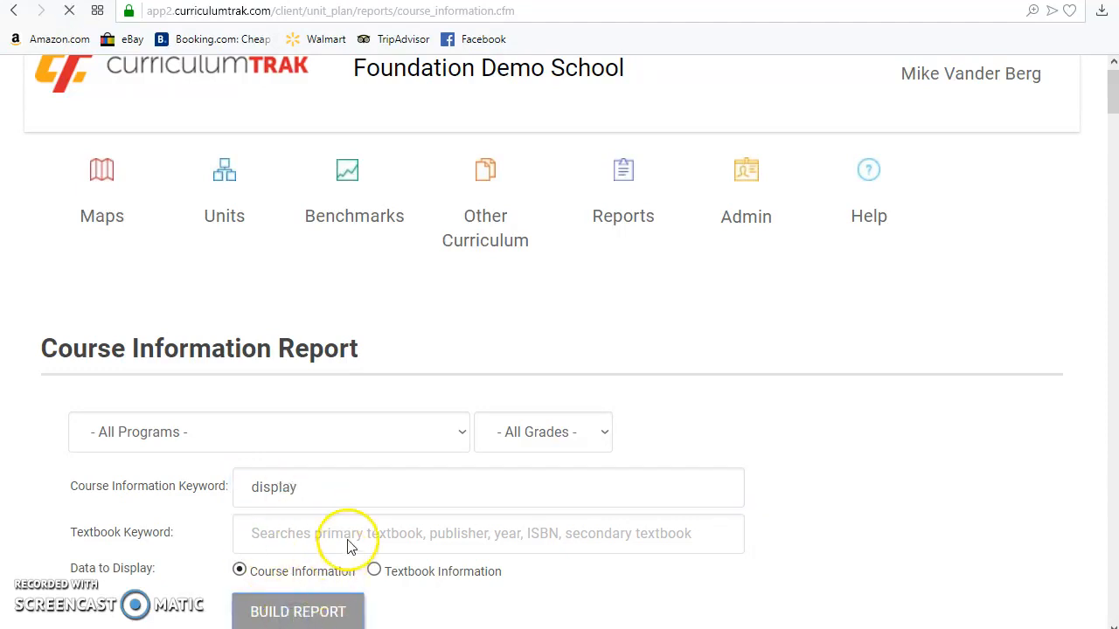
scroll(352, 524, "down", 6)
scroll(375, 399, "up", 1)
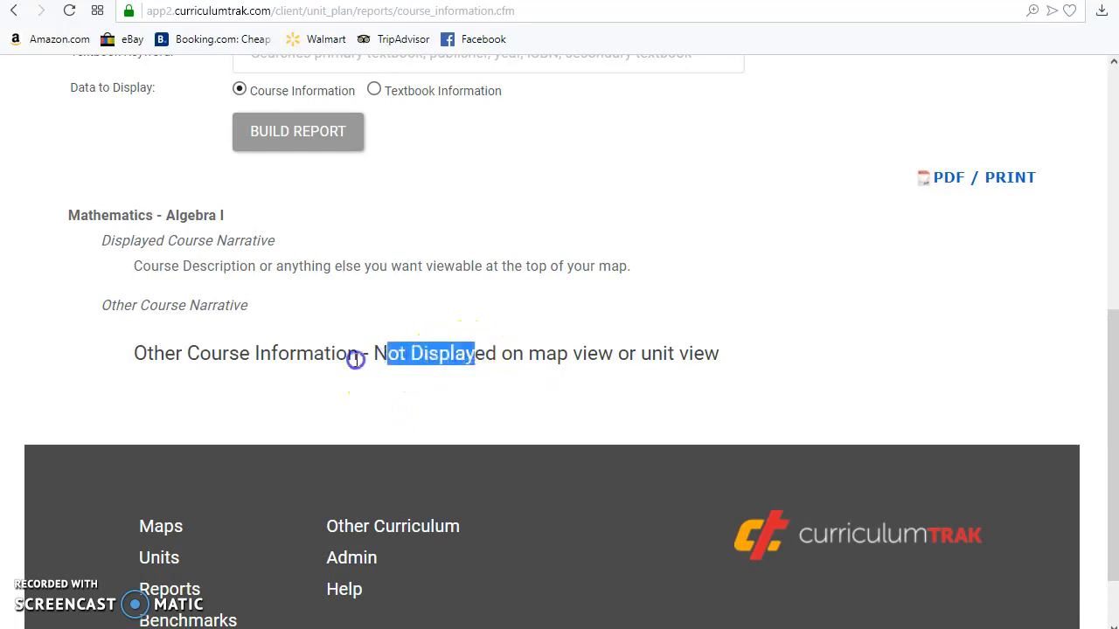
left_click_drag(421, 356, 420, 357)
scroll(420, 356, "up", 4)
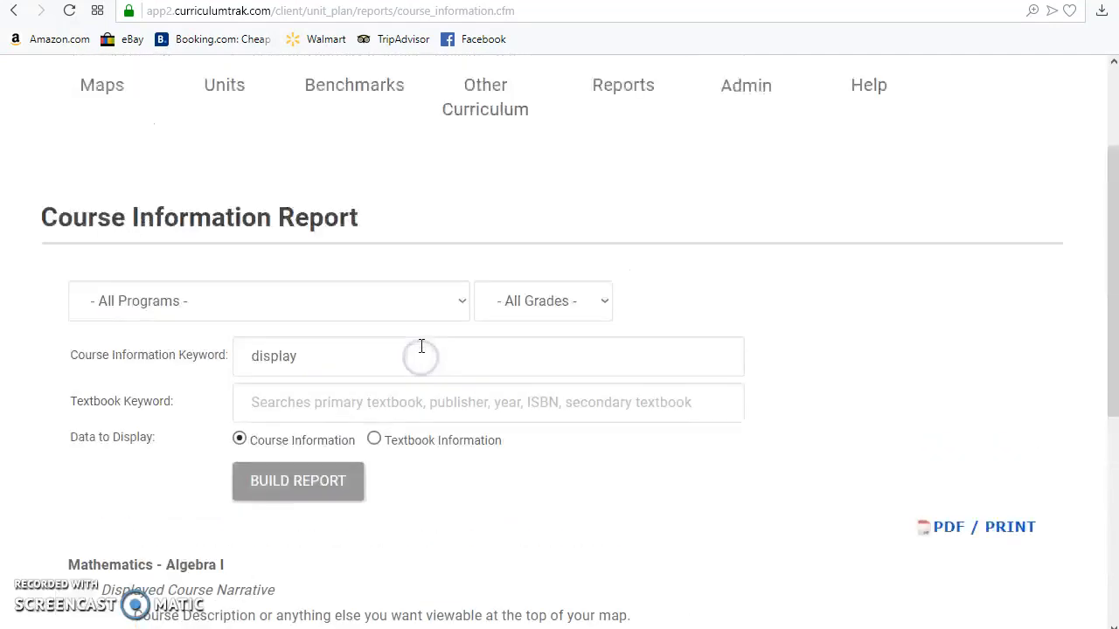
Step: Clear the course information keyword, build the report for the Mathematics program, and review the course narratives
double_click(297, 354)
key("BackSpace")
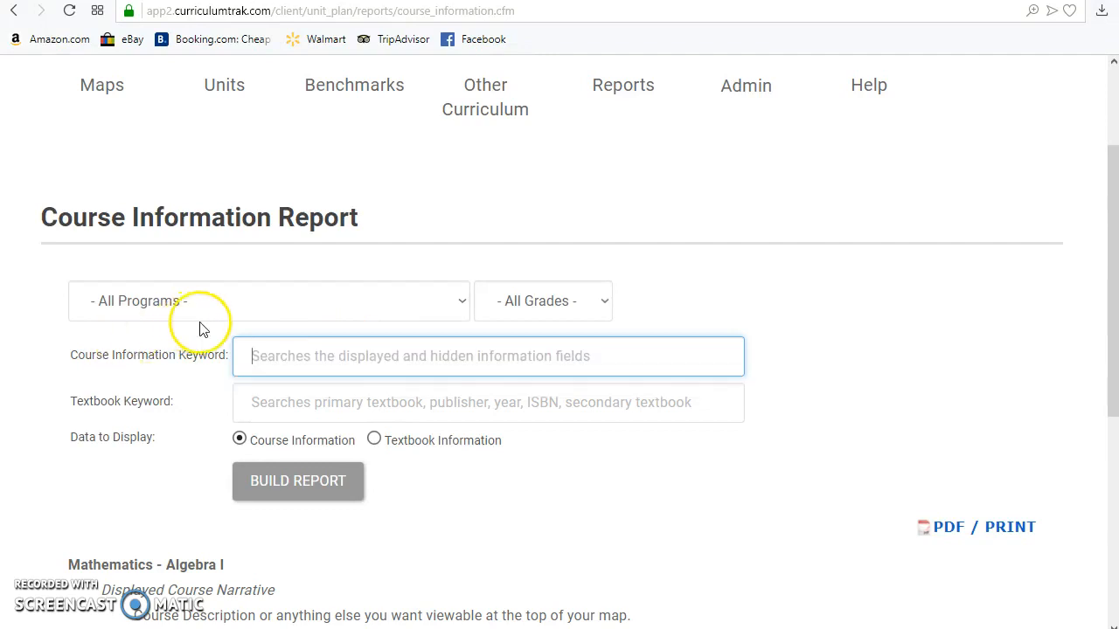
left_click(259, 302)
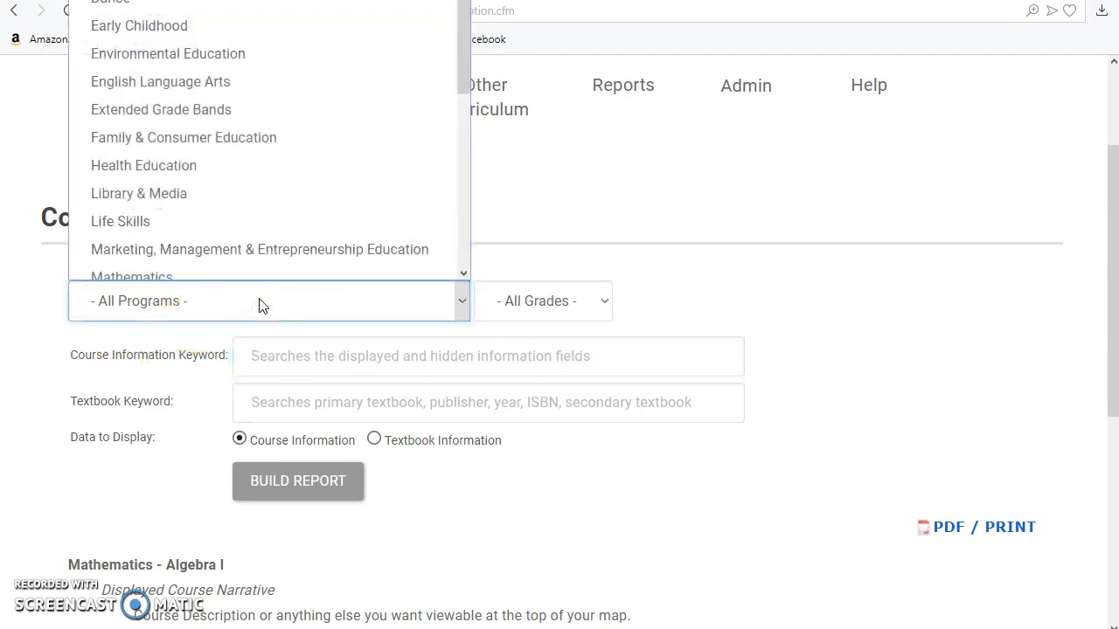
left_click(160, 264)
scroll(323, 468, "down", 2)
scroll(335, 446, "up", 2)
scroll(336, 437, "down", 2)
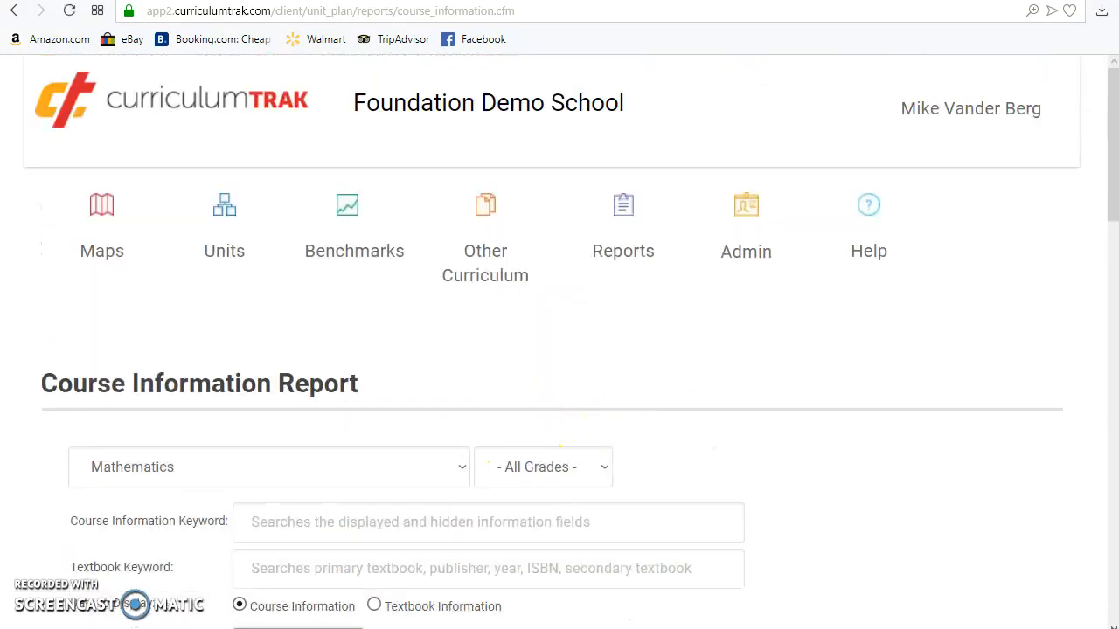
left_click_drag(1112, 152, 1069, 339)
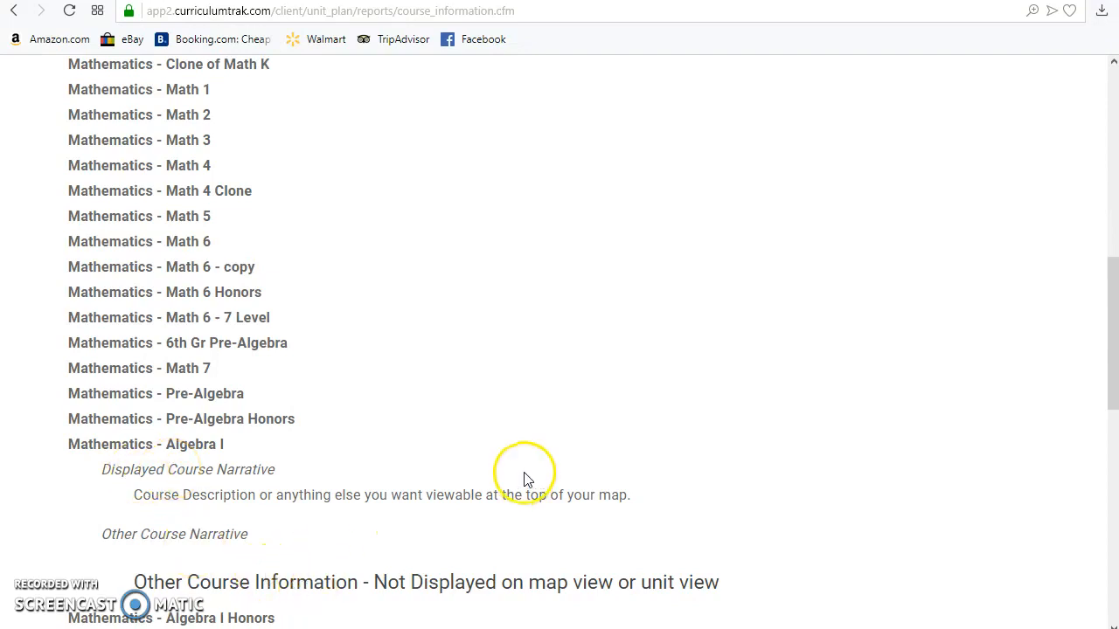
Step: Build the Mathematics report for Textbook Information with "saxon" as the Textbook Keyword
scroll(524, 472, "up", 5)
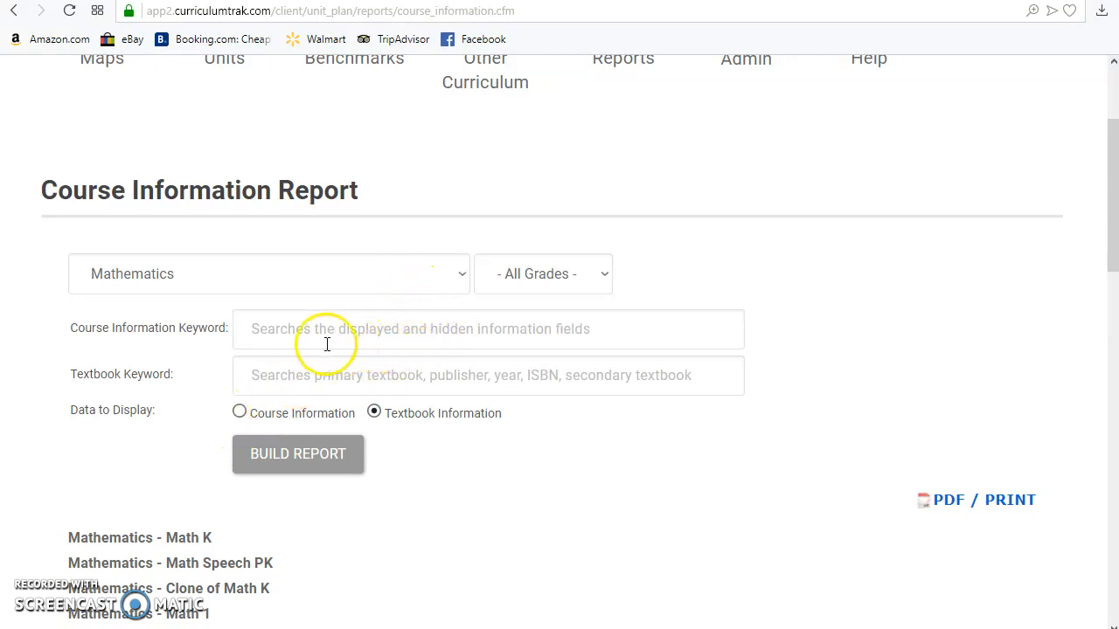
left_click(282, 374)
type("saxon")
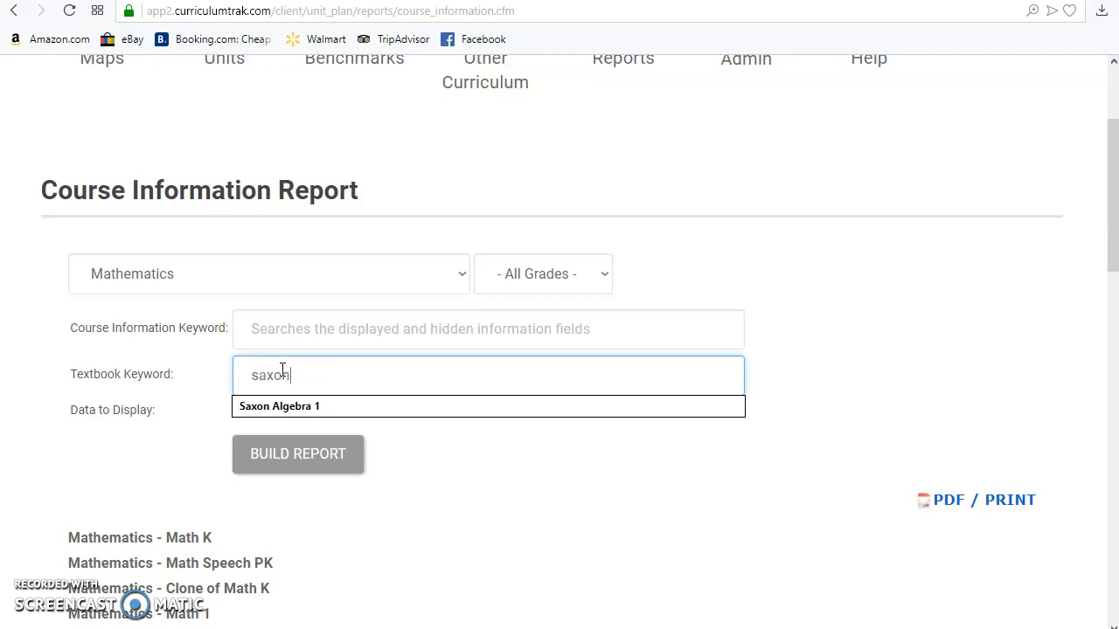
left_click(295, 460)
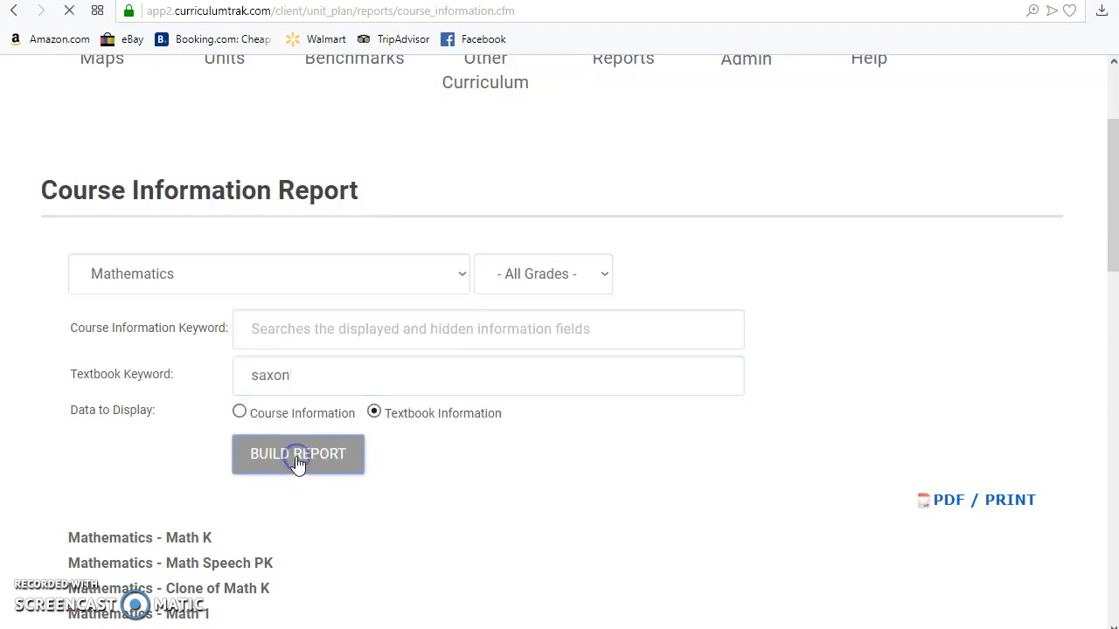
scroll(307, 431, "down", 1)
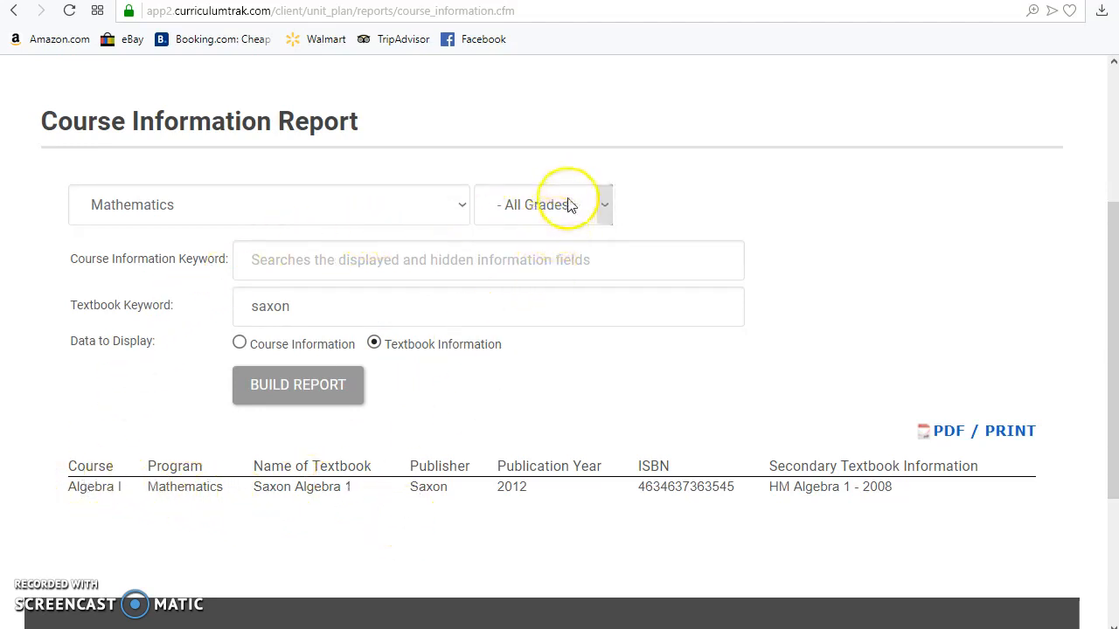
Step: Rebuild the "saxon" textbook report for all programs and examine its columns through the secondary textbook information
left_click(385, 208)
left_click(322, 252)
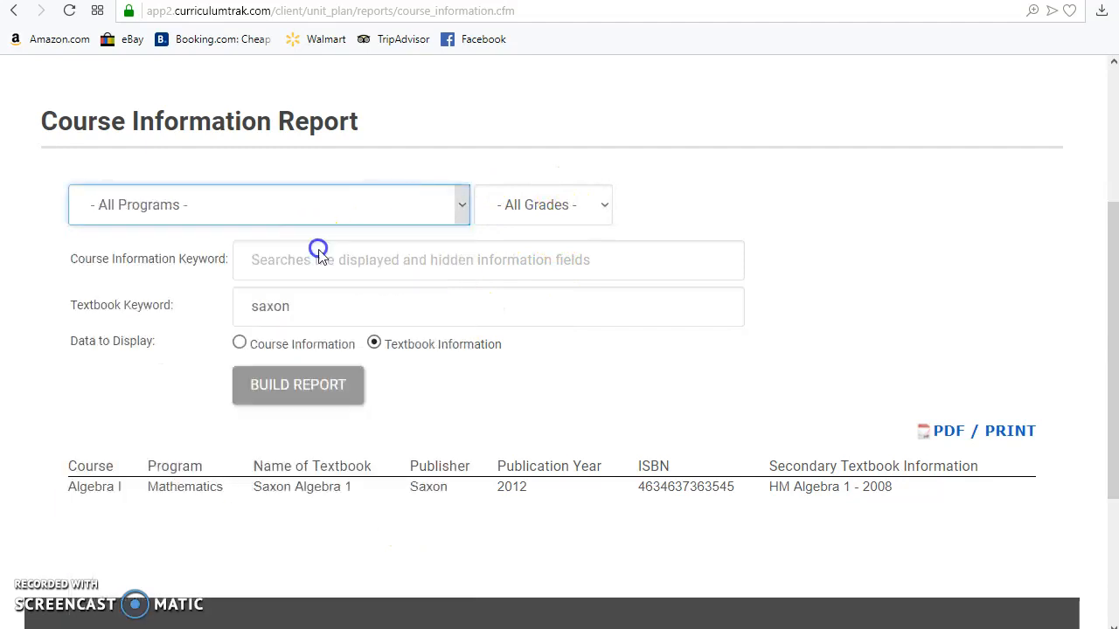
scroll(301, 371, "up", 3)
scroll(325, 429, "down", 4)
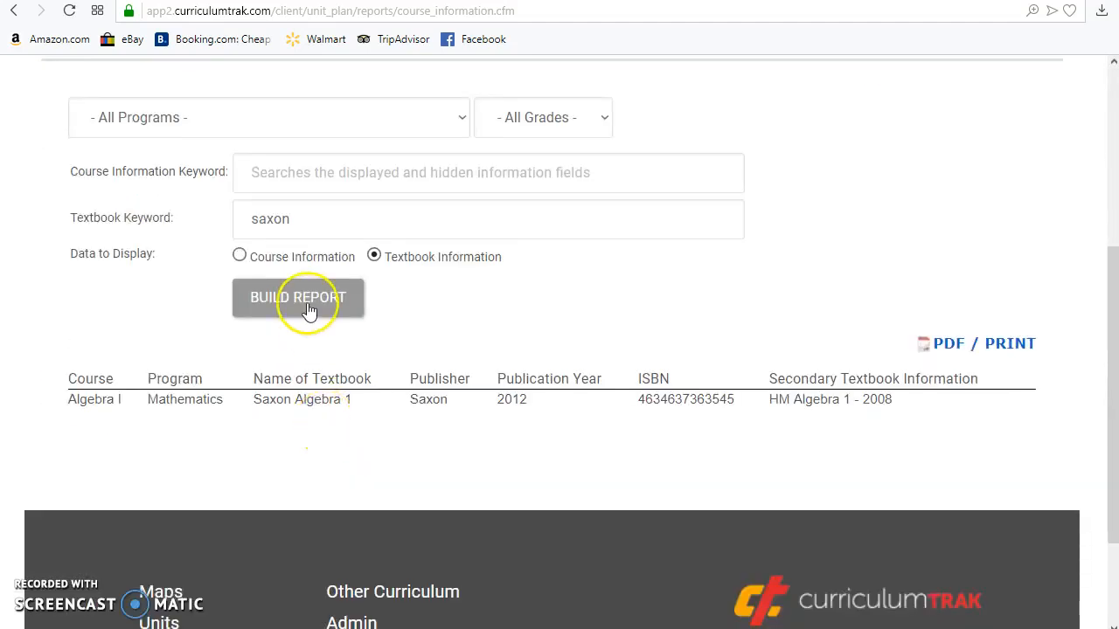
scroll(317, 315, "down", 5)
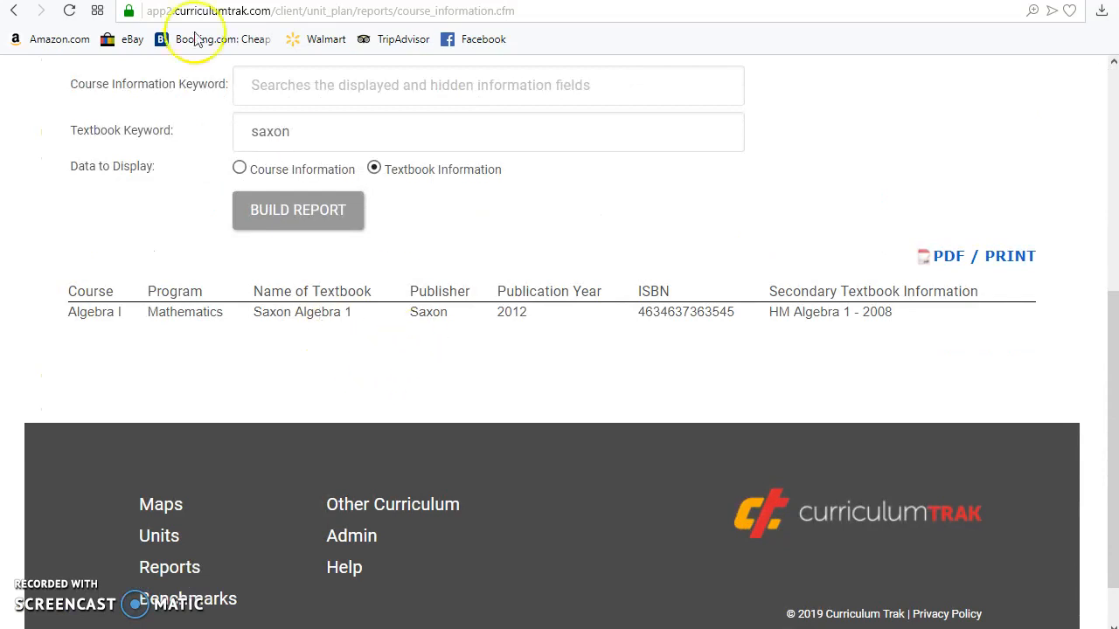
scroll(530, 273, "up", 2)
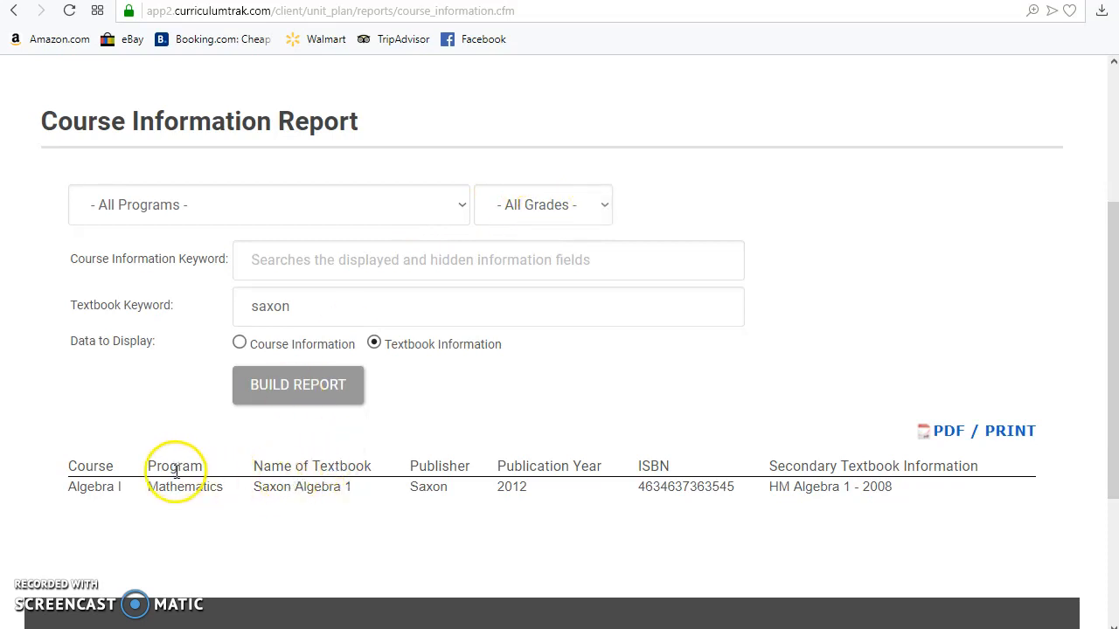
scroll(176, 472, "down", 1)
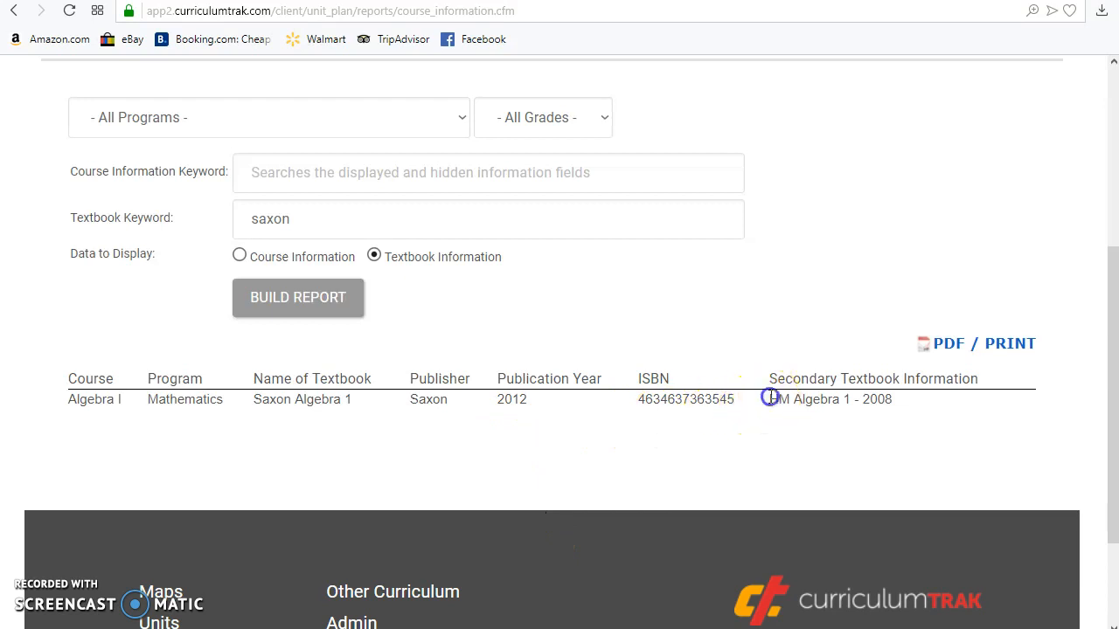
left_click_drag(767, 404, 894, 404)
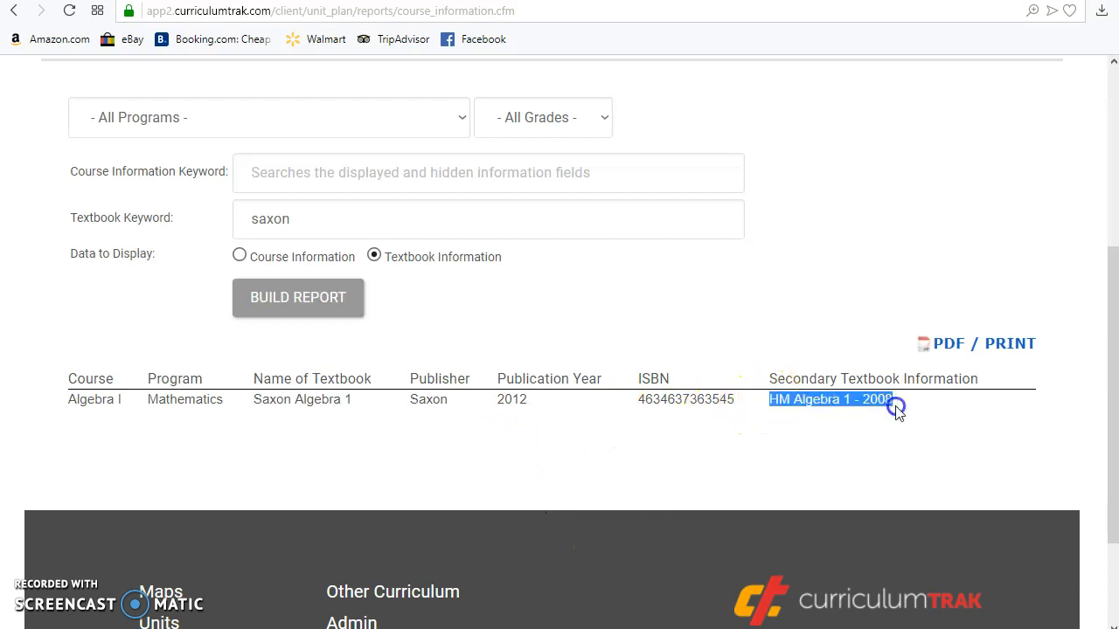
Step: Rebuild the textbook information report with "2012" as the Textbook Keyword
double_click(256, 219)
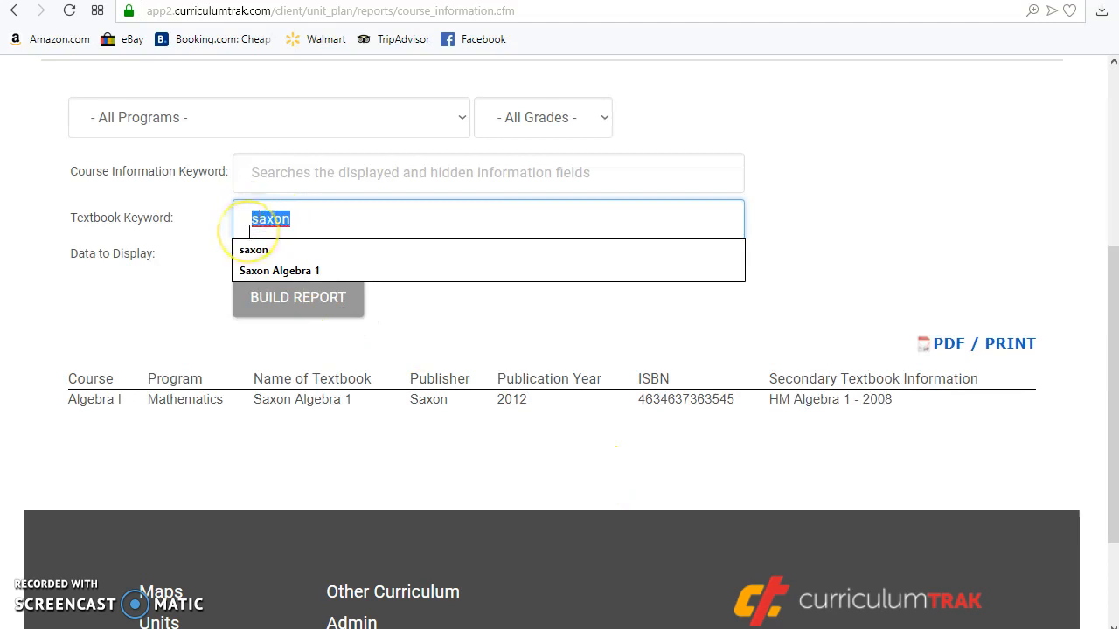
type("20")
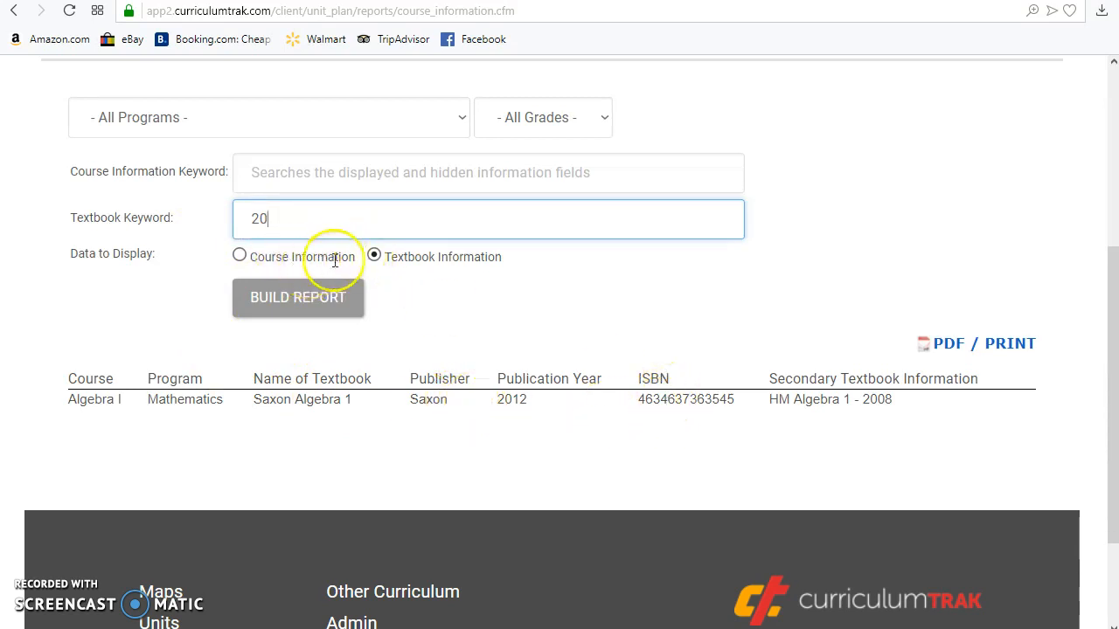
type("2")
left_click(297, 299)
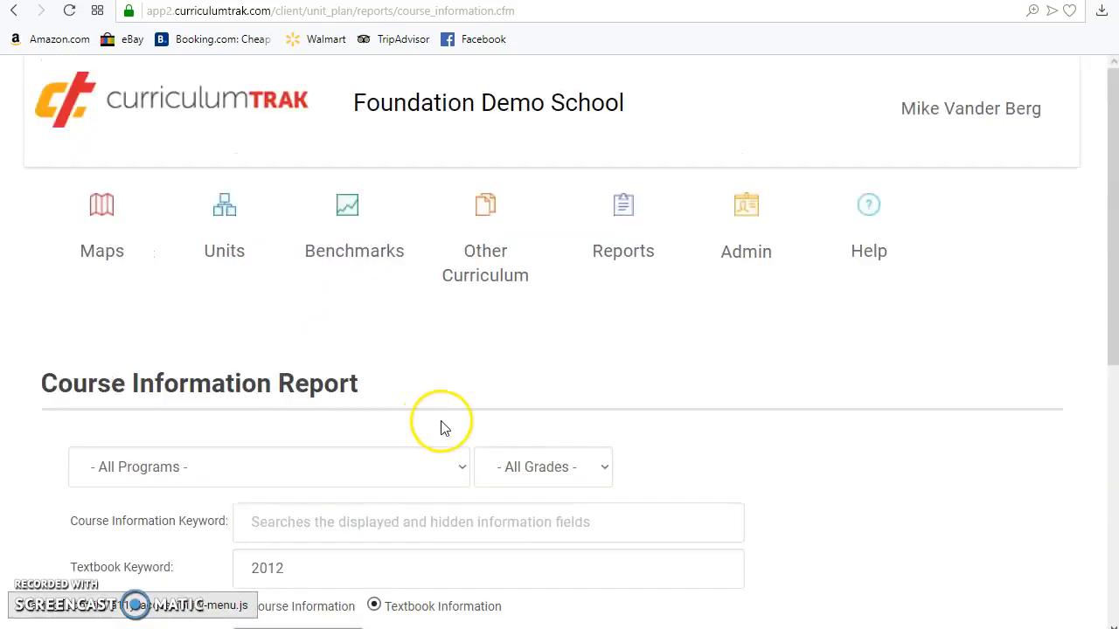
scroll(442, 428, "down", 4)
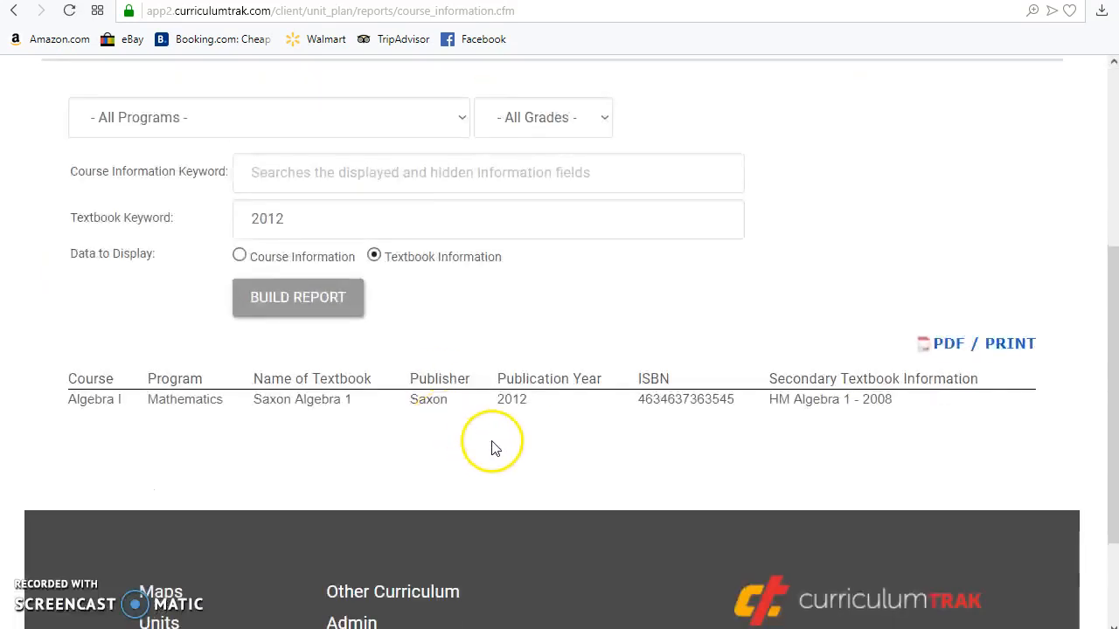
Step: Change the Textbook Keyword to "2011" and rebuild the textbook information report
left_click(304, 218)
type("1")
left_click(298, 303)
scroll(301, 301, "down", 5)
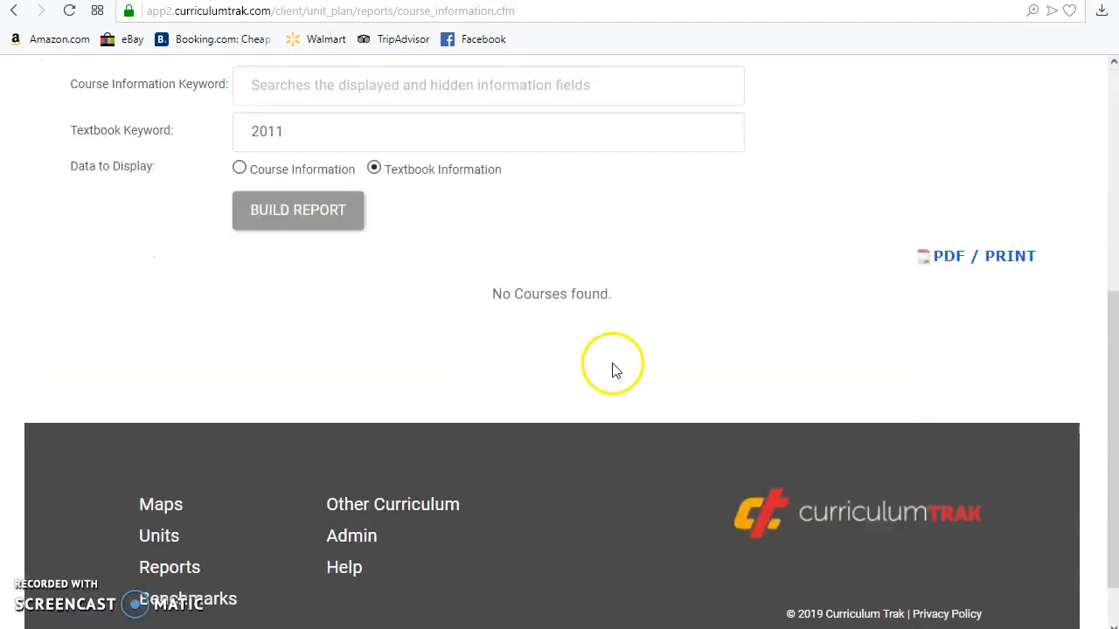
scroll(594, 367, "up", 2)
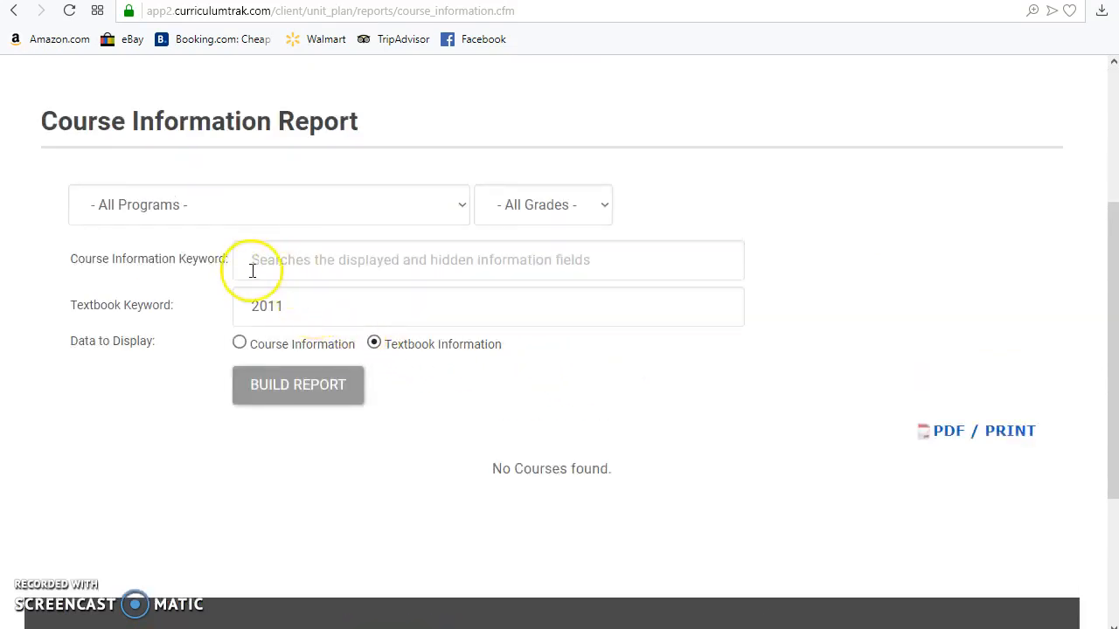
left_click_drag(61, 281, 175, 305)
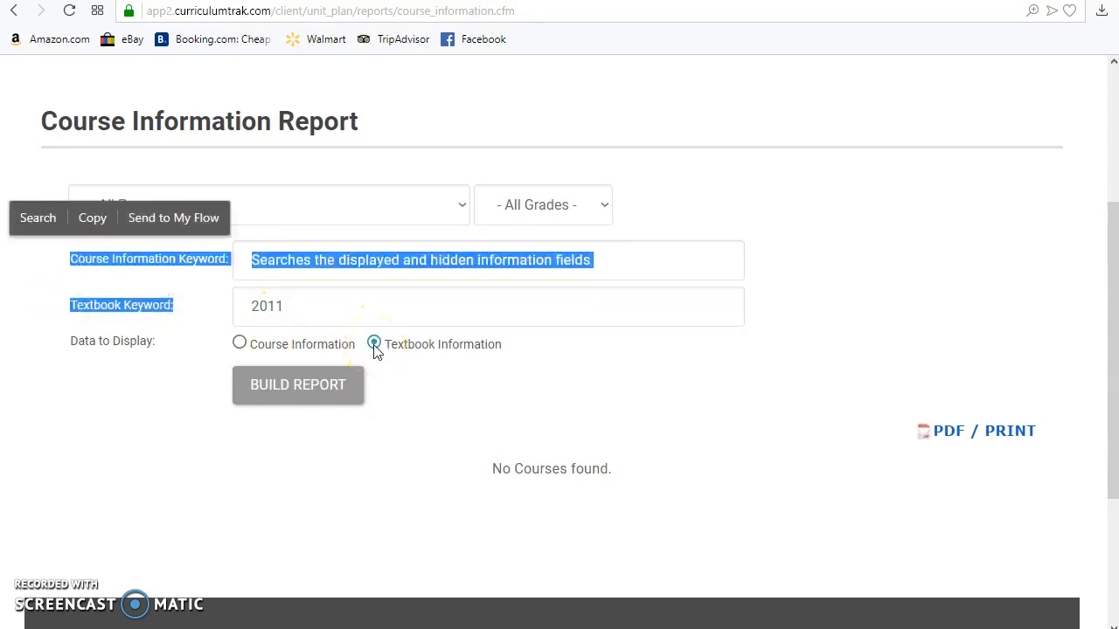
left_click(262, 260)
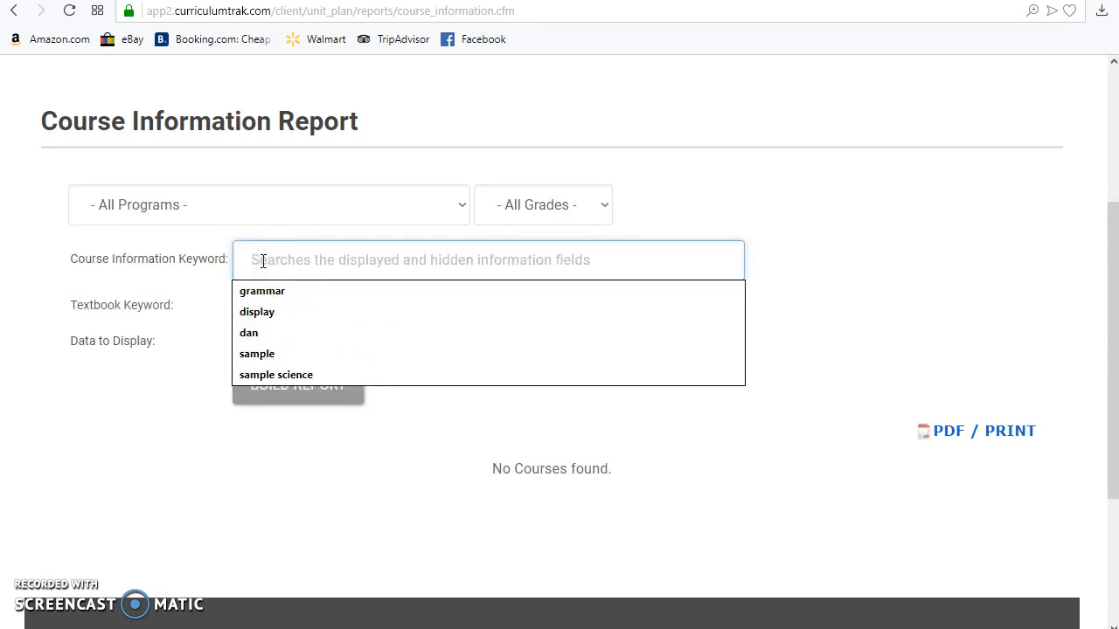
left_click(431, 577)
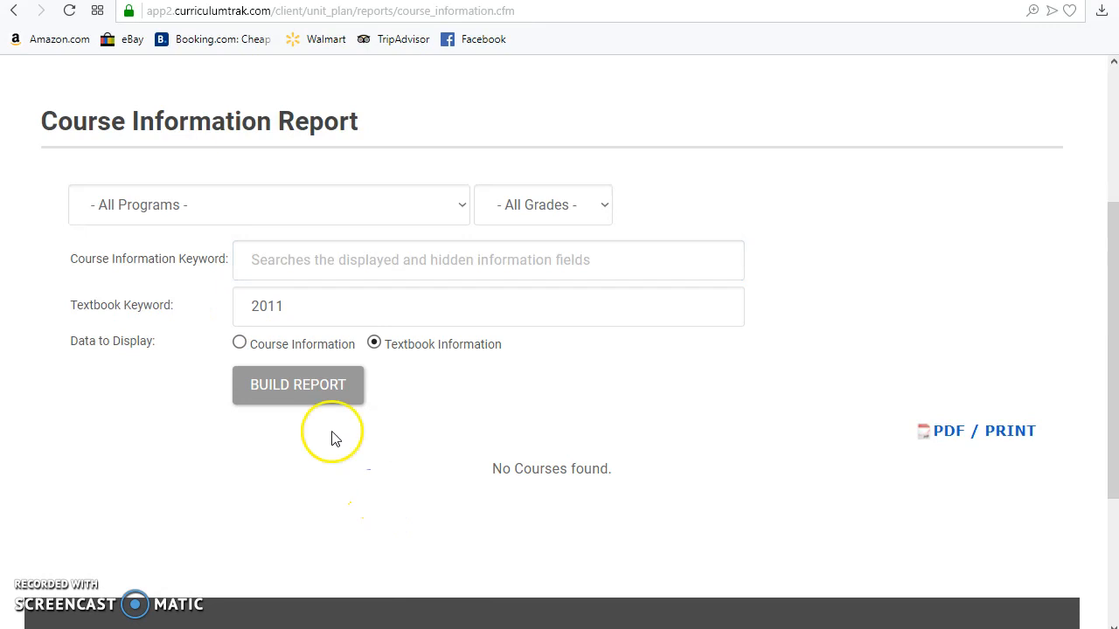
Step: Set the Textbook Keyword to "saxon" and build the textbook information report again
double_click(327, 302)
type("saxon")
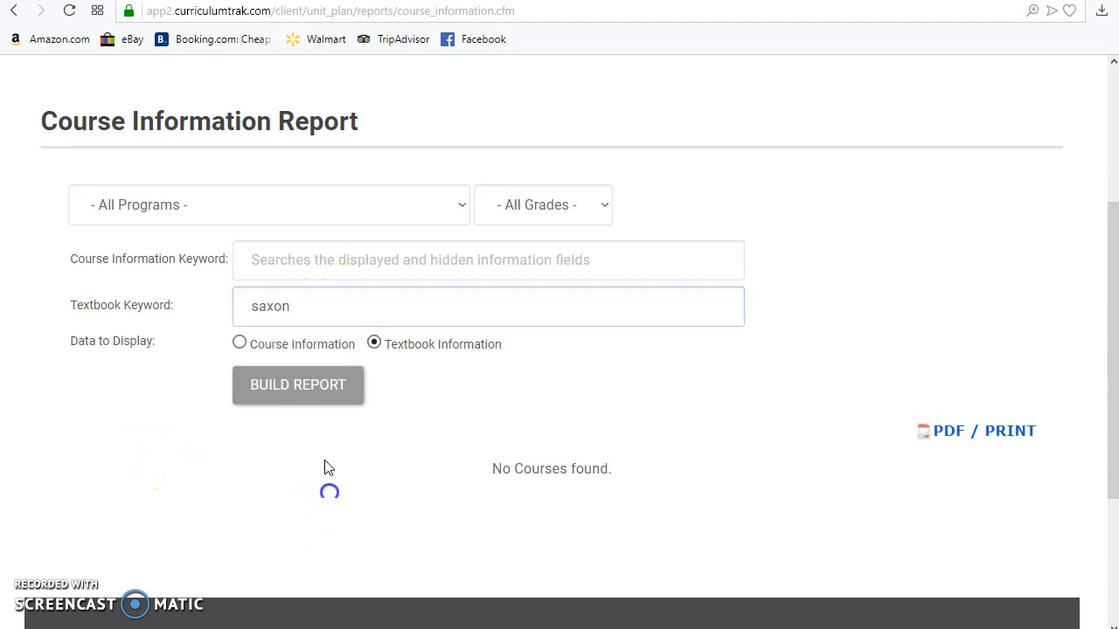
left_click(312, 393)
scroll(318, 378, "down", 2)
scroll(319, 379, "down", 4)
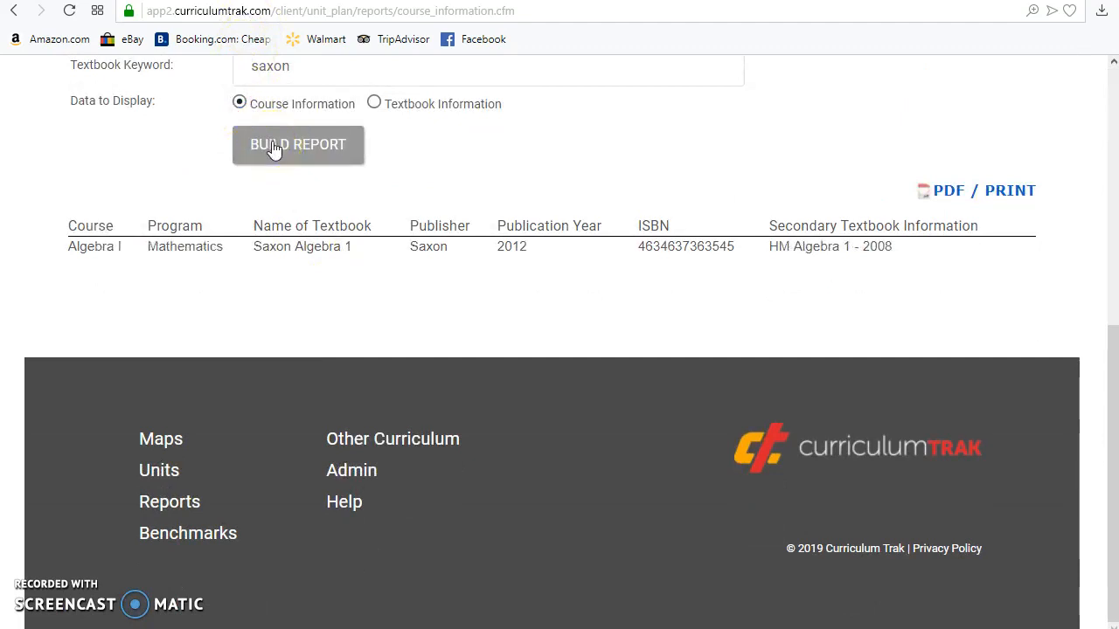
Step: Rebuild the "saxon" report with Course Information as the data to display and examine the Algebra I course narratives
left_click(273, 148)
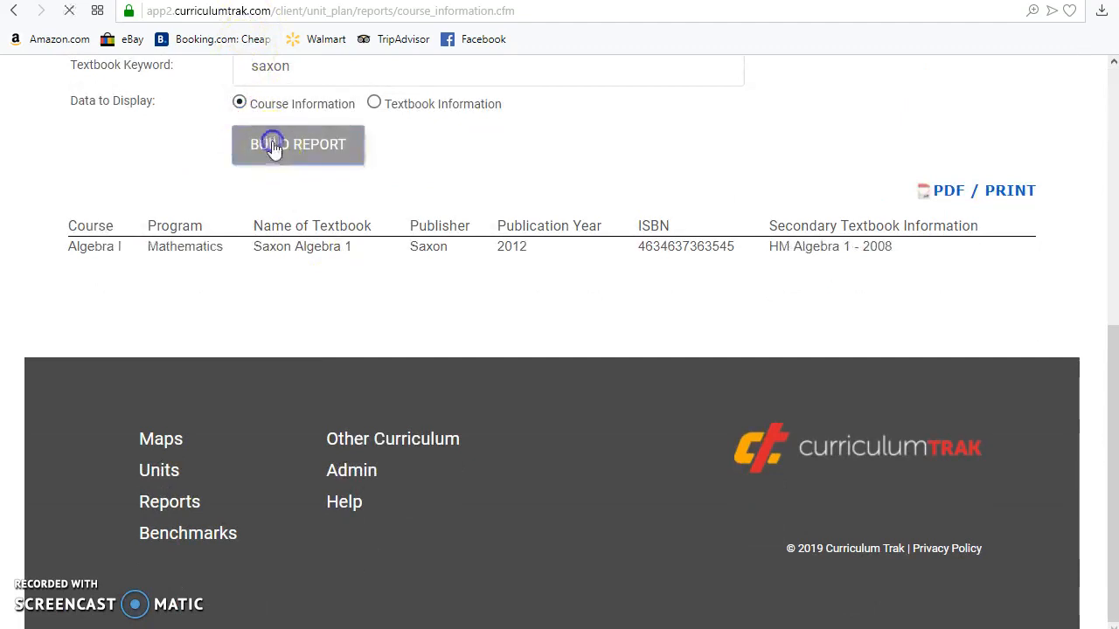
scroll(288, 123, "down", 1)
scroll(297, 94, "up", 2)
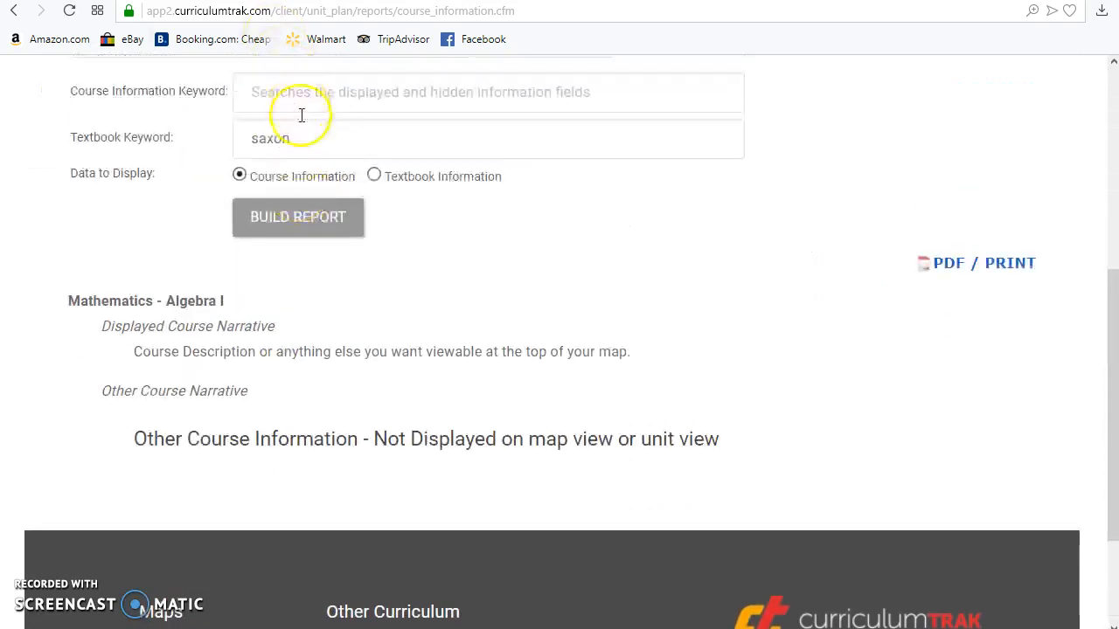
left_click_drag(133, 327, 842, 505)
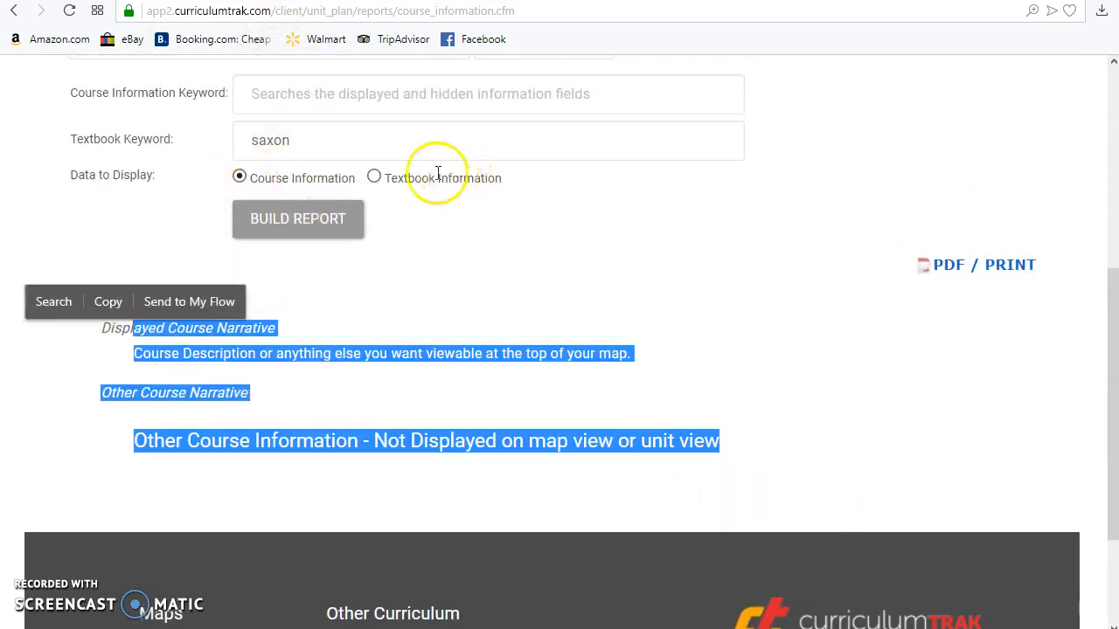
Step: Clear the Textbook Keyword and enter "display" as the Course Information Keyword
left_click(360, 142)
key("ctrl+a")
key("BackSpace")
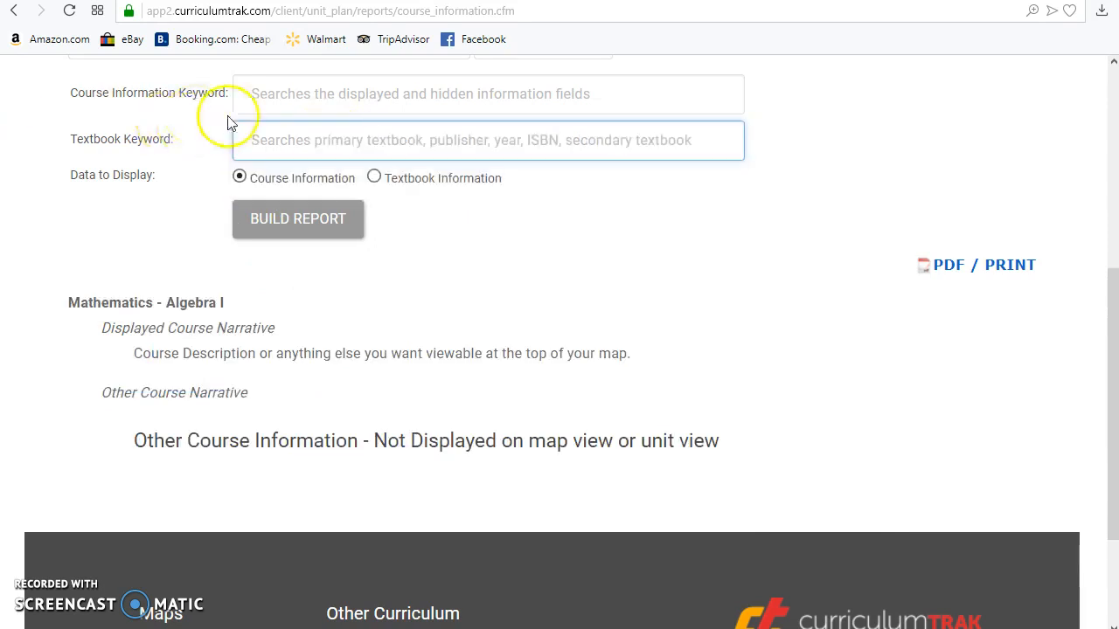
left_click(312, 95)
type("display")
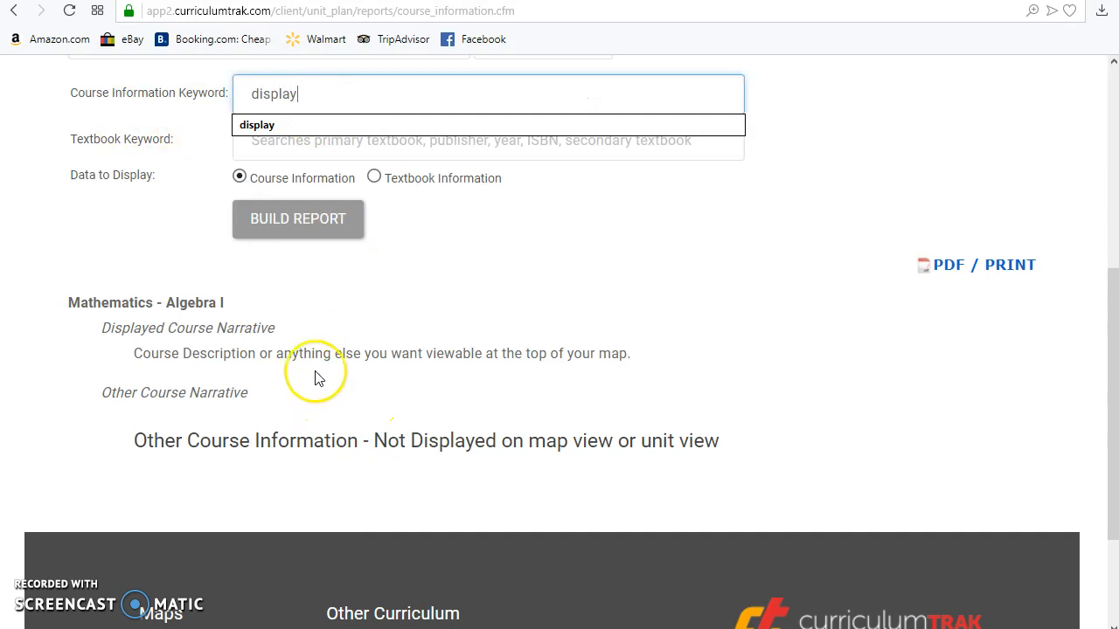
Step: Replace the Course Information Keyword with "viewable" copied from the displayed course narrative and build the report
double_click(444, 359)
key("ctrl+c")
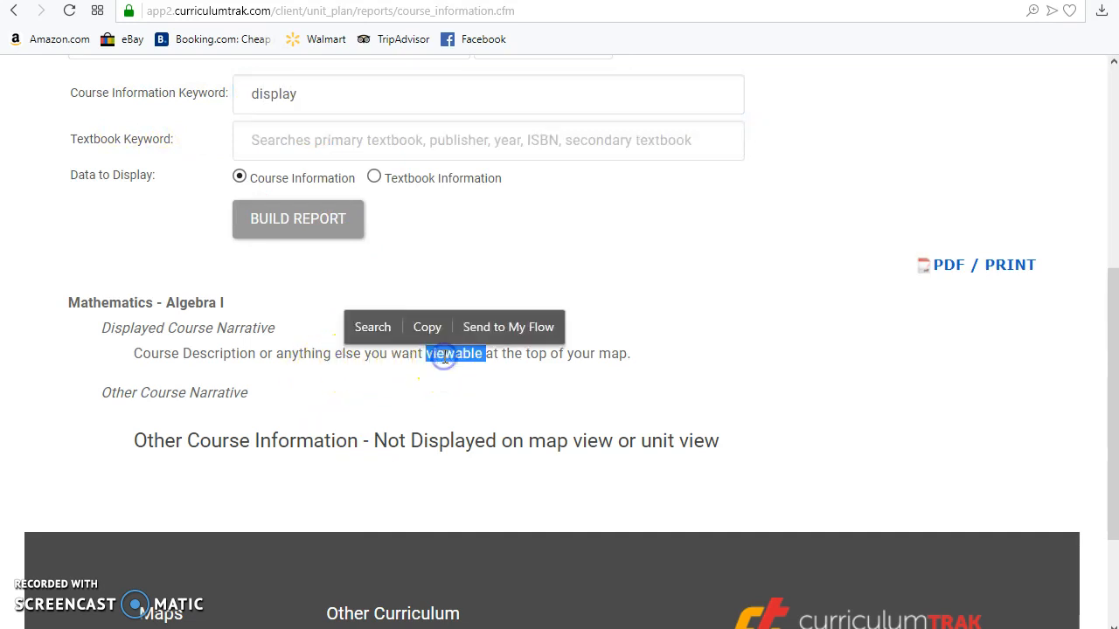
left_click_drag(300, 92, 203, 87)
key("ctrl+v")
left_click(289, 220)
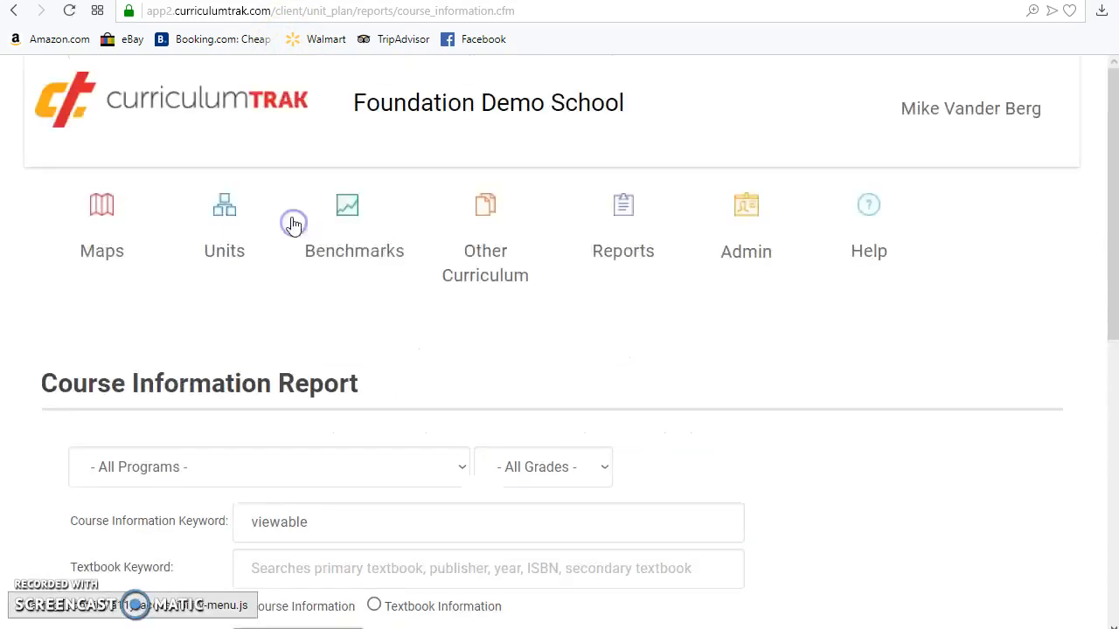
scroll(292, 224, "down", 3)
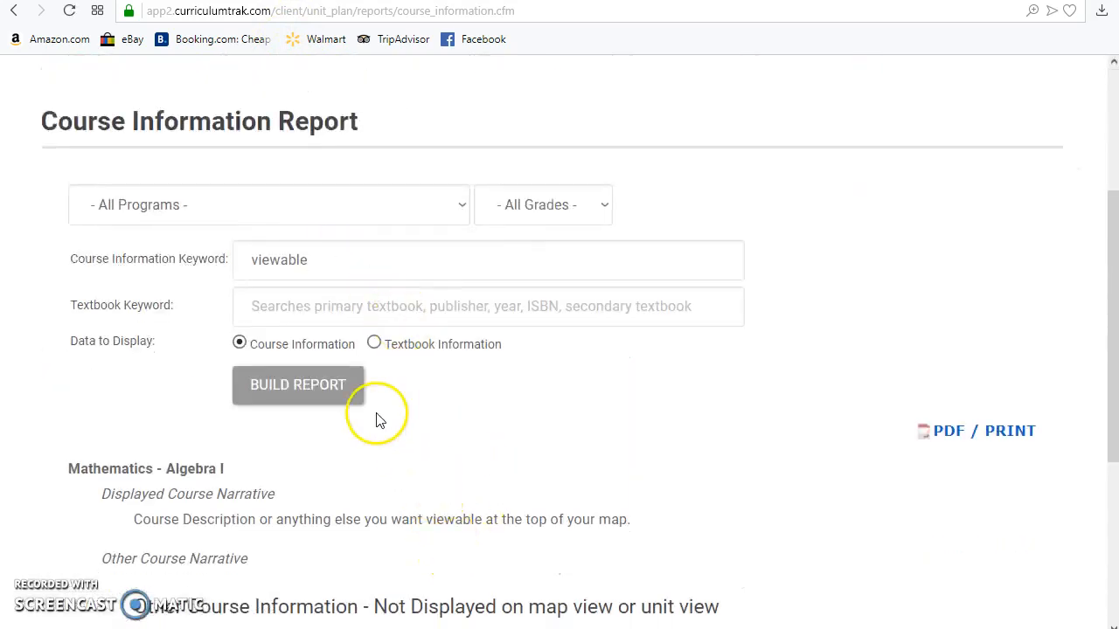
Step: Rebuild the "viewable" report with Textbook Information as the data to display and review the textbook columns
left_click(320, 391)
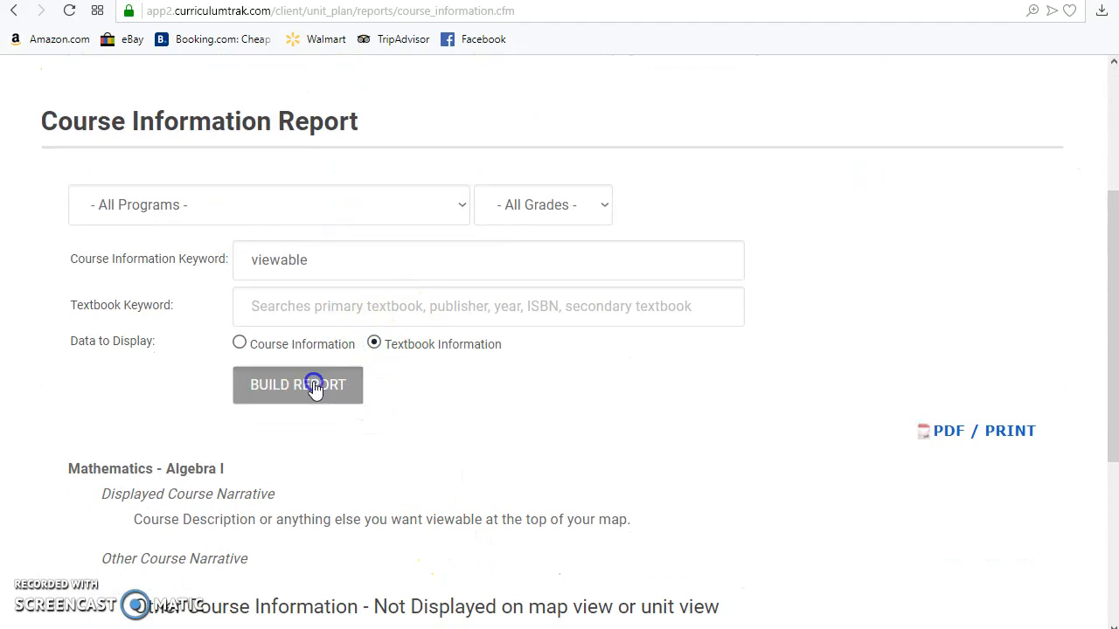
scroll(317, 387, "down", 4)
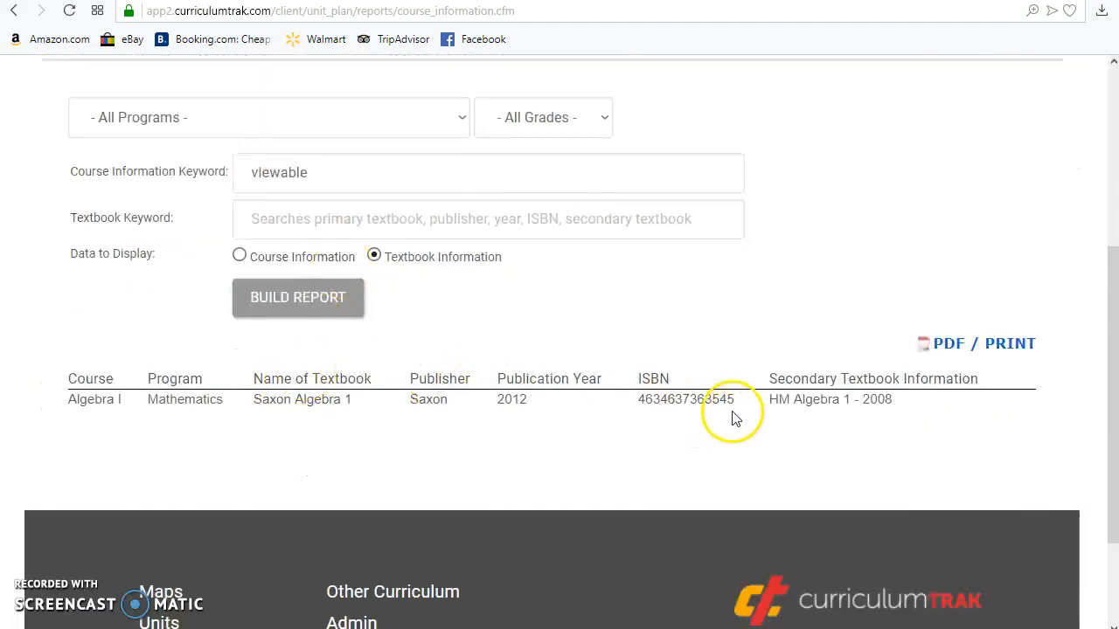
scroll(734, 419, "down", 3)
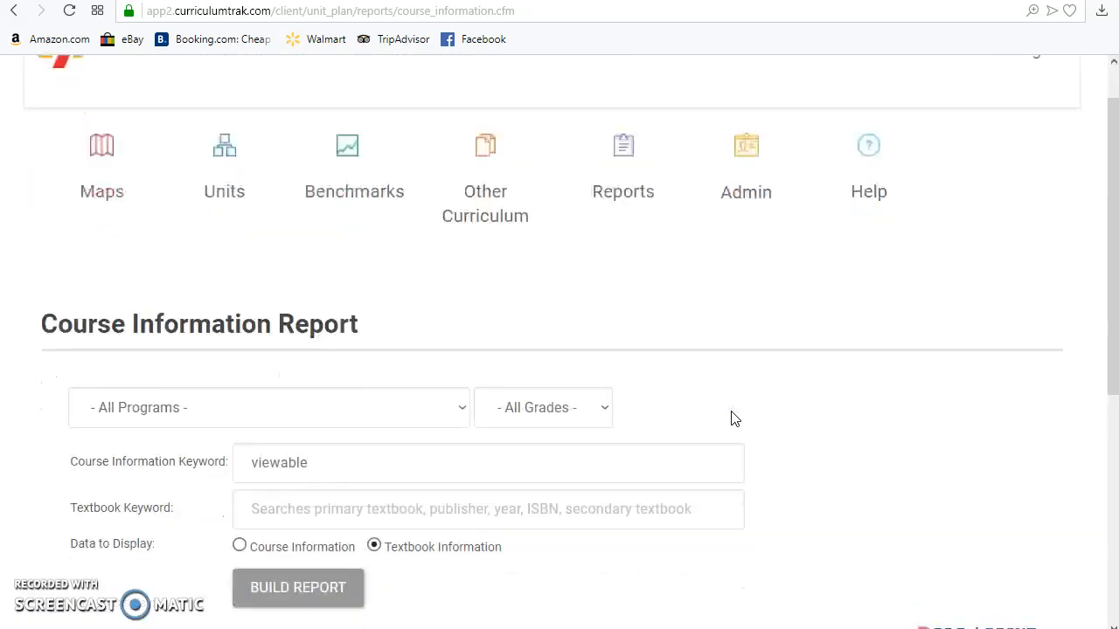
scroll(732, 418, "up", 2)
left_click(636, 273)
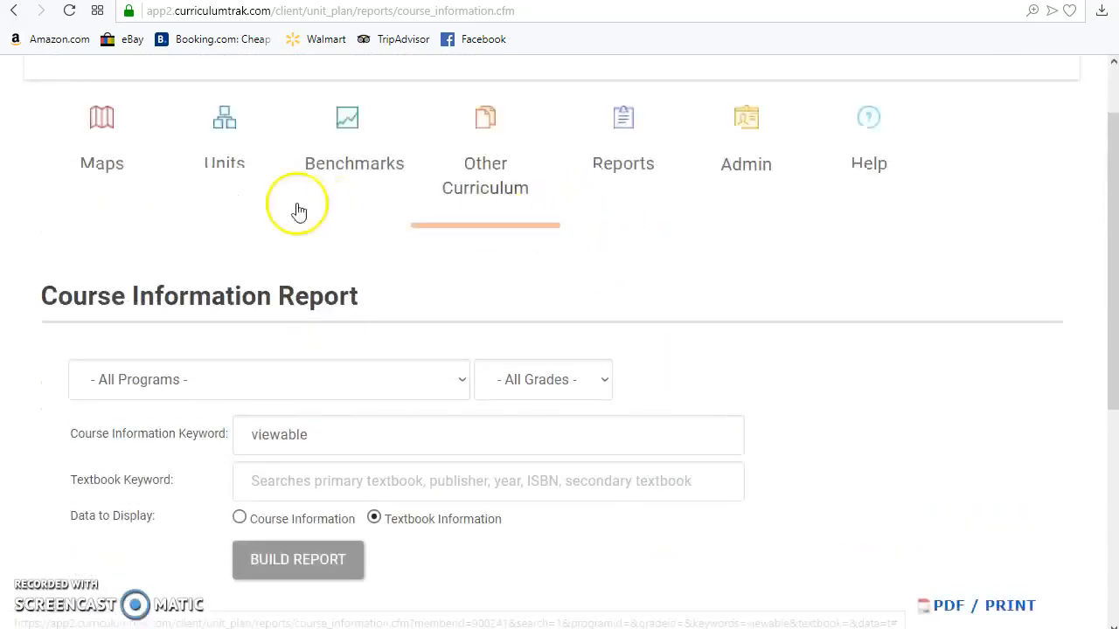
Step: Go to the Algebra I unit plans, open the course information for editing, and review its textbook and narrative fields
left_click(216, 166)
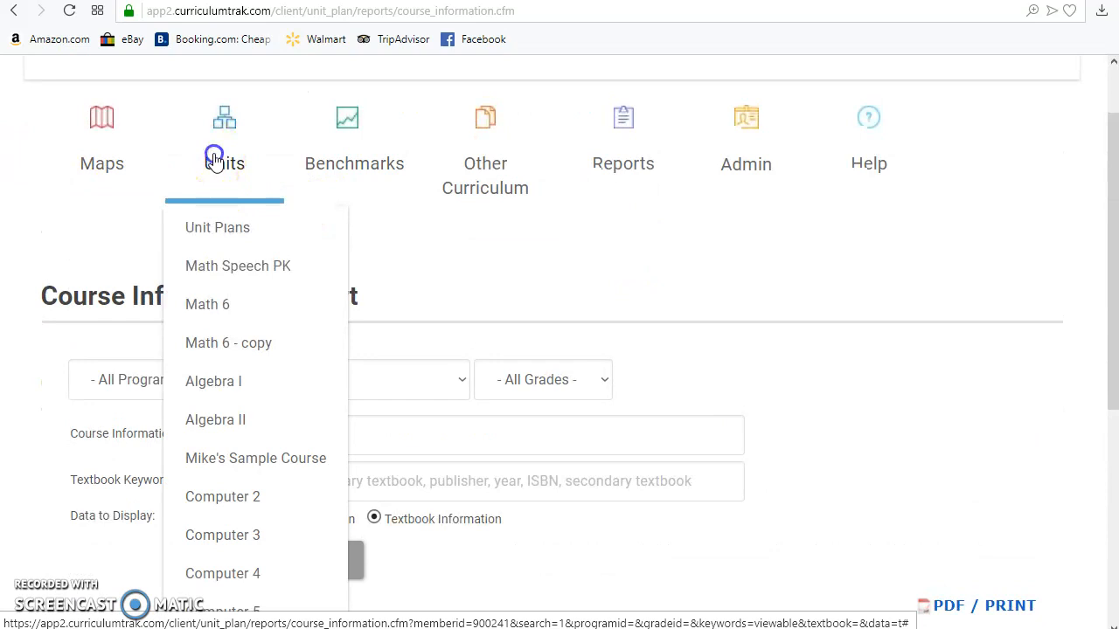
left_click(232, 383)
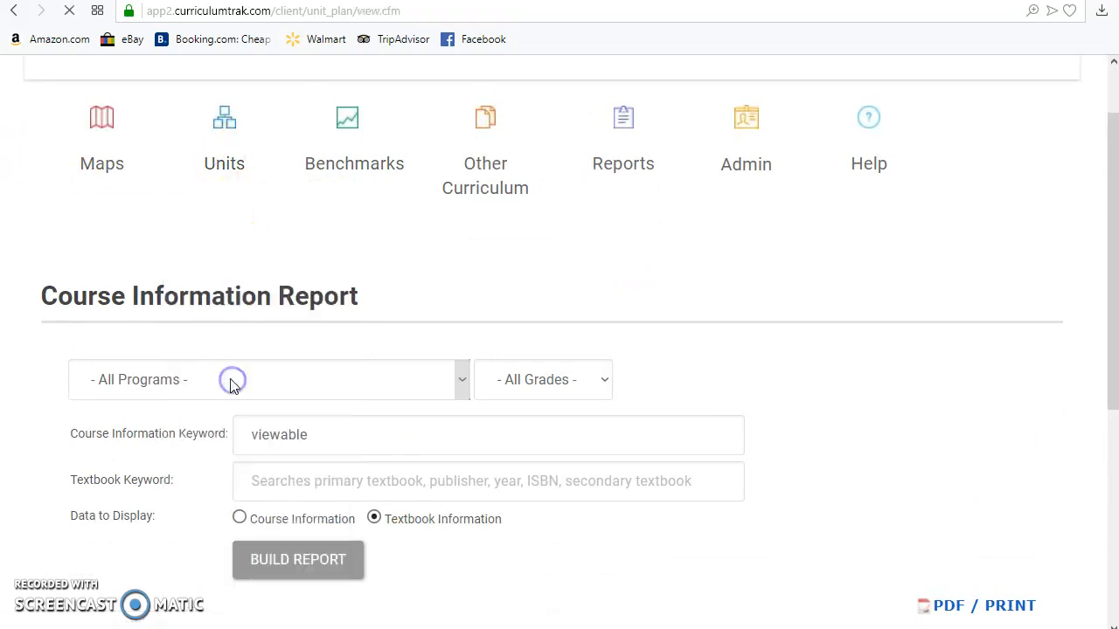
scroll(367, 376, "down", 3)
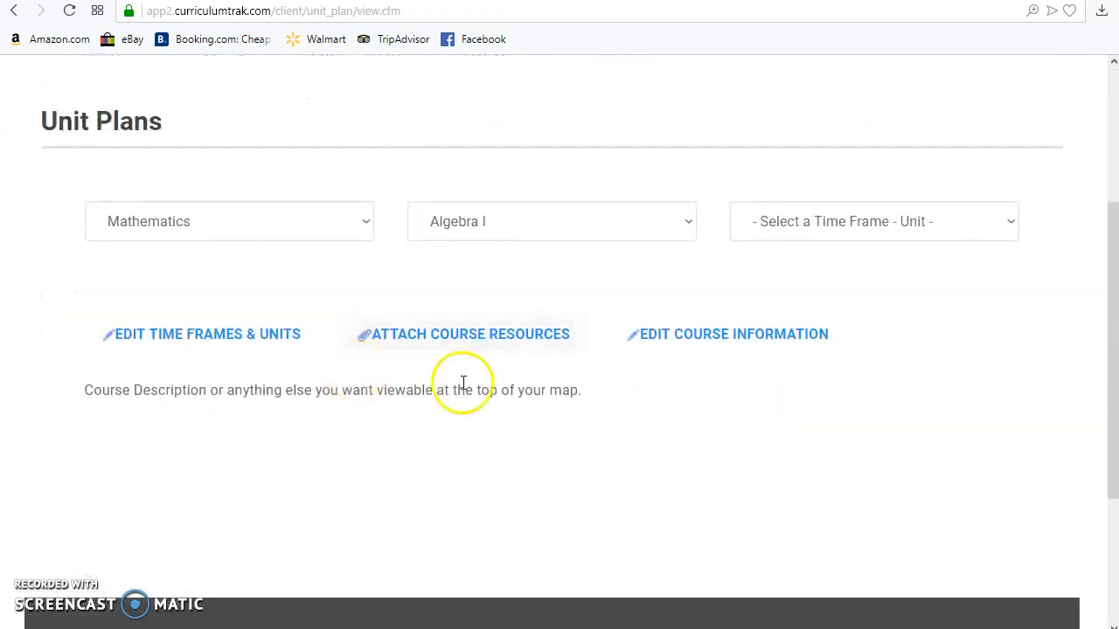
left_click(711, 336)
scroll(711, 336, "down", 5)
scroll(707, 337, "down", 5)
scroll(707, 338, "up", 8)
left_click(203, 594)
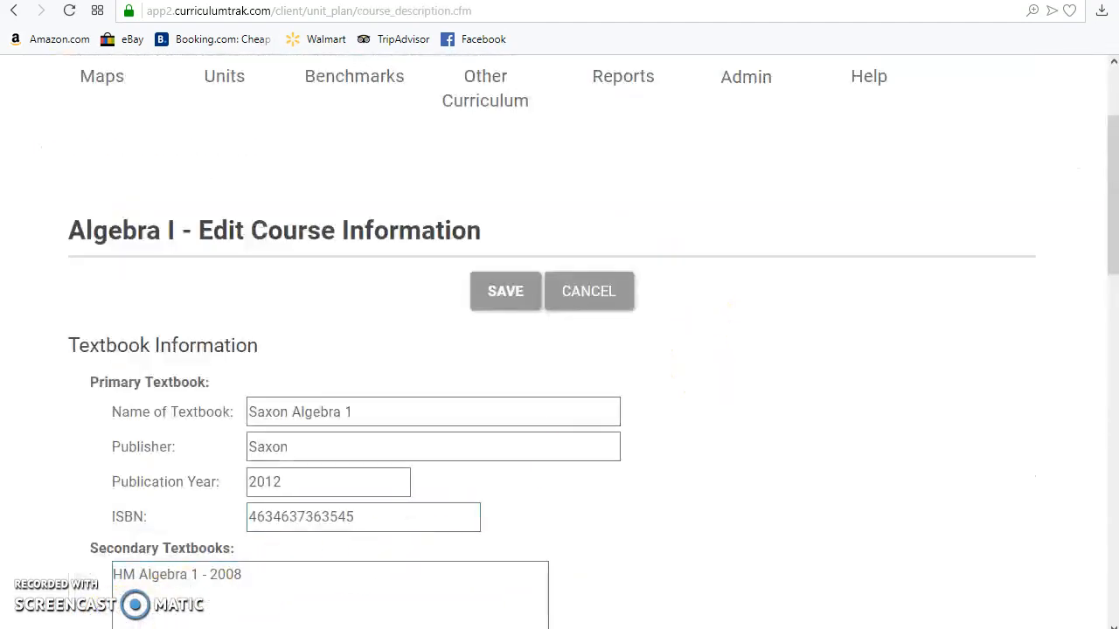